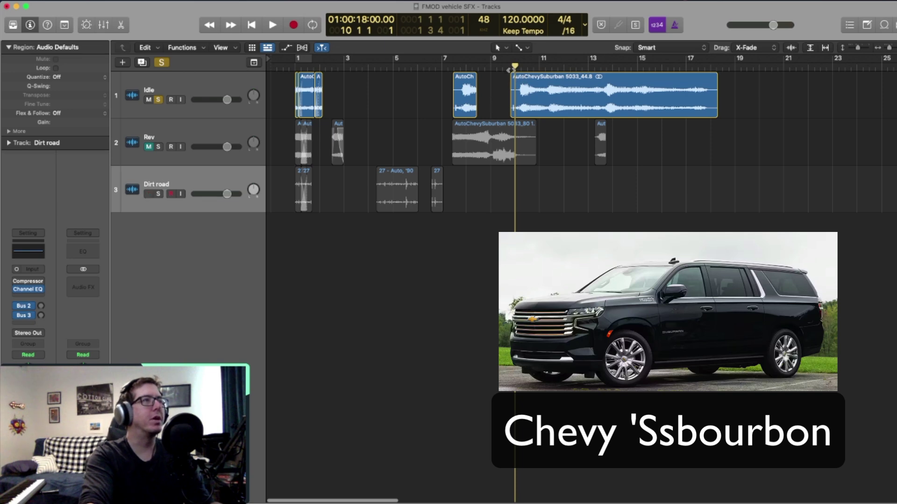
Step: Play the long Idle source recording from about bar 10, stop playback, and take the Idle track out of solo
{"action": "key", "text": "space"}
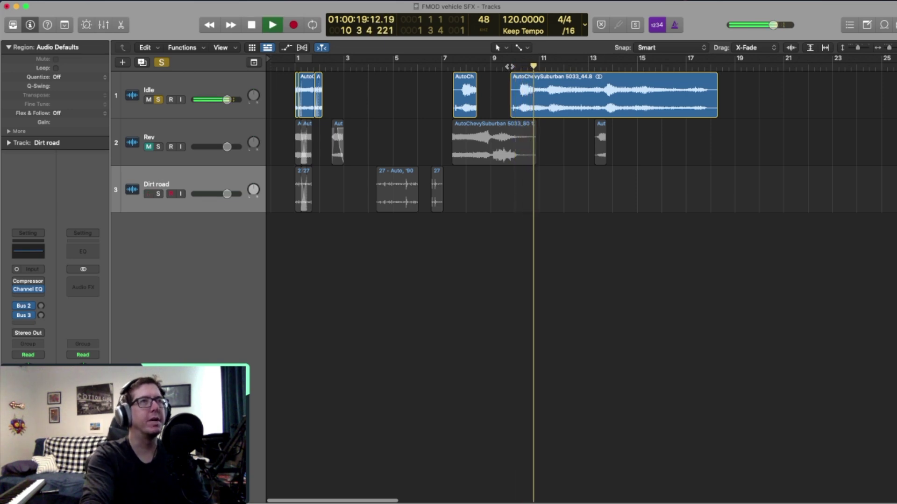
{"action": "key", "text": "space"}
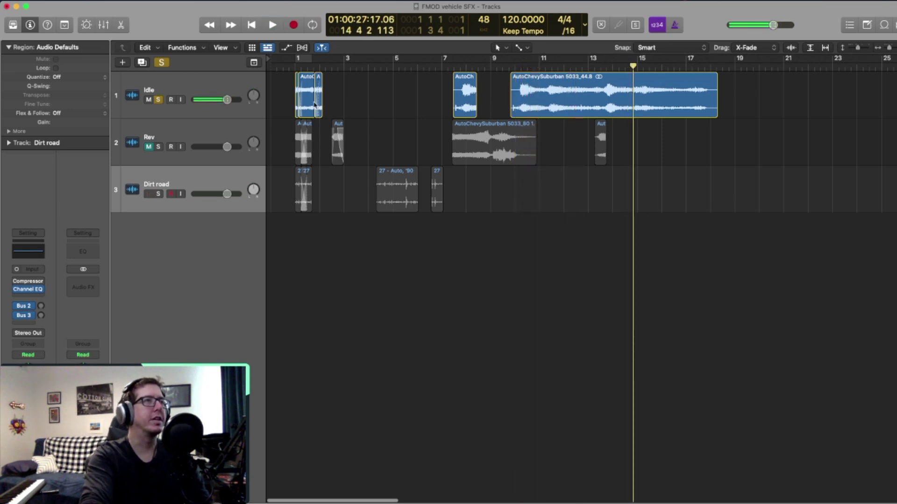
{"action": "left_click", "coordinate": [159, 100]}
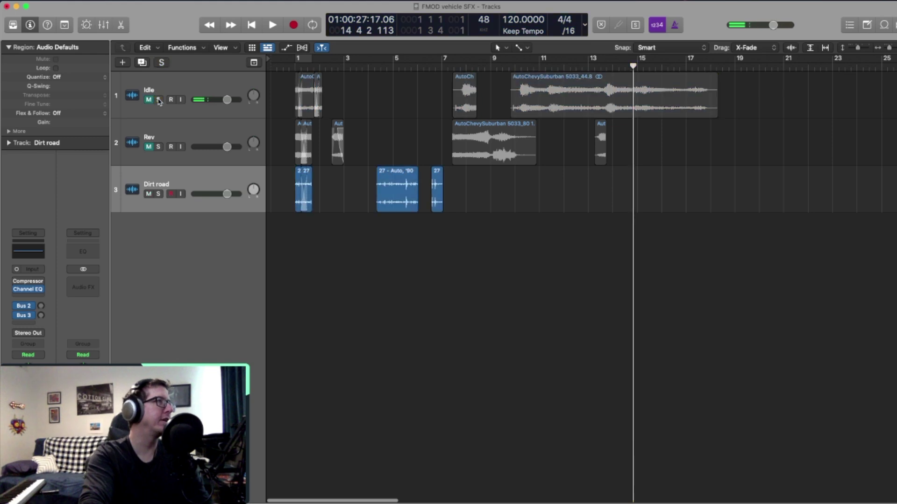
Step: Turn on cycle playback over the loop regions at bar 1 and place the playhead at their start
{"action": "double_click", "coordinate": [297, 62]}
{"action": "left_click", "coordinate": [293, 67]}
{"action": "scroll", "coordinate": [294, 67], "scroll_direction": "up", "scroll_amount": 5}
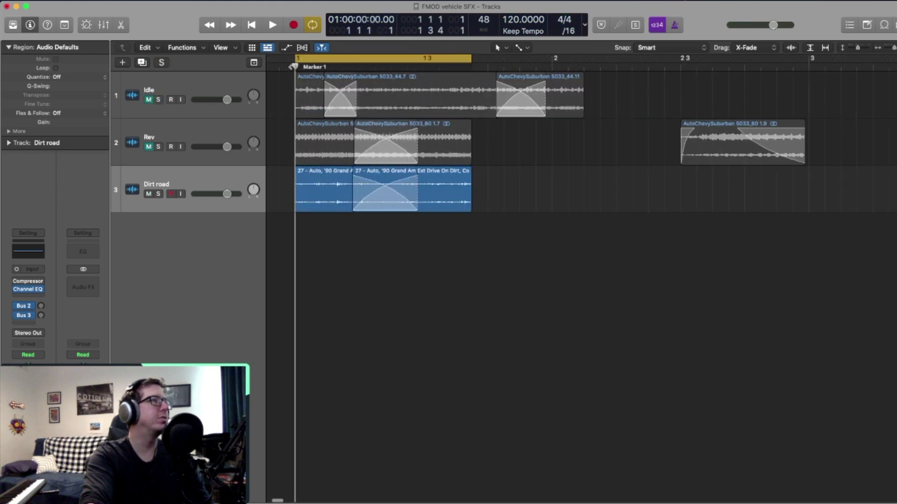
{"action": "key", "text": "super+Left"}
{"action": "key", "text": "super+Left"}
{"action": "key", "text": "super+Left"}
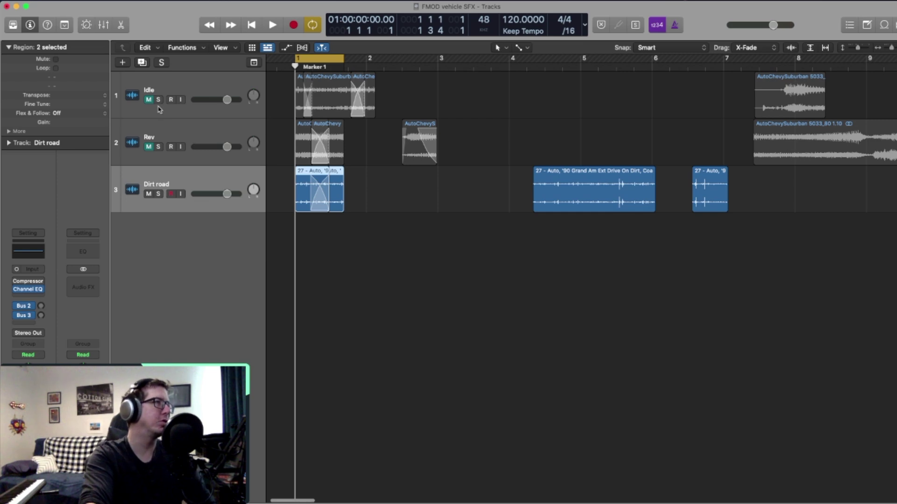
Step: Unmute the Rev and Idle tracks
{"action": "left_click", "coordinate": [180, 84]}
{"action": "left_click", "coordinate": [177, 128]}
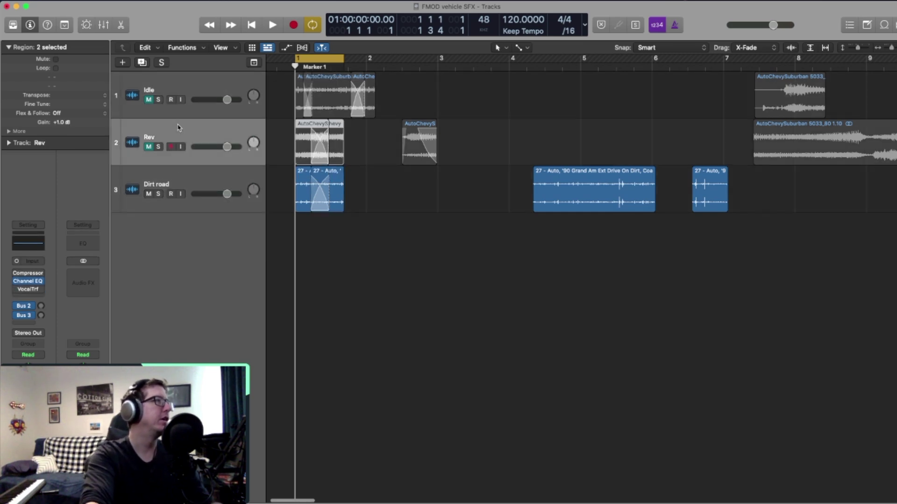
{"action": "left_click", "coordinate": [148, 147]}
{"action": "left_click", "coordinate": [149, 100]}
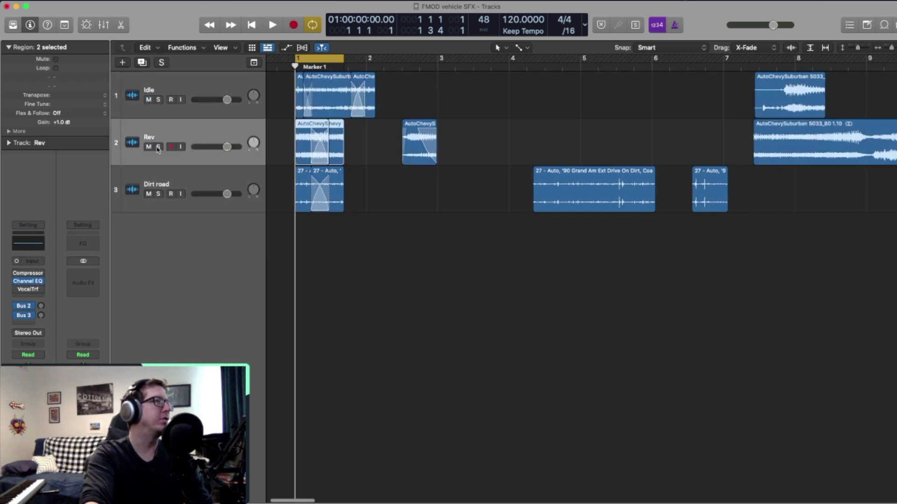
Step: Audition the cycled Rev loop in solo, stop playback, and release the solo
{"action": "left_click", "coordinate": [158, 146]}
{"action": "key", "text": "space"}
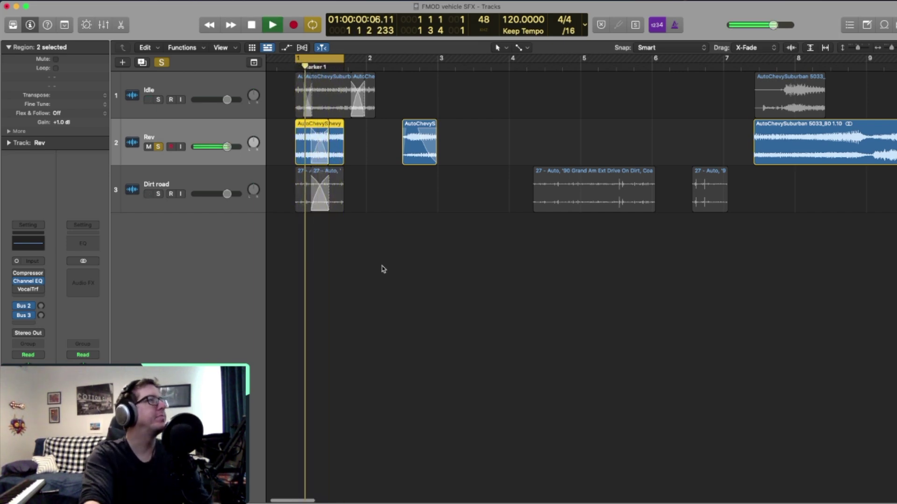
{"action": "key", "text": "space"}
{"action": "left_click", "coordinate": [158, 146]}
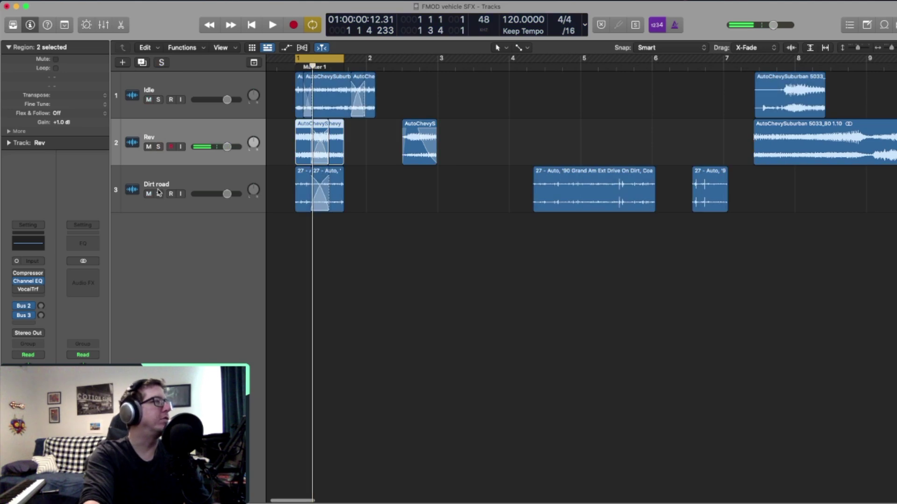
Step: Audition the cycled Dirt road loop in solo, stop playback, and release the solo
{"action": "left_click", "coordinate": [158, 193]}
{"action": "key", "text": "space"}
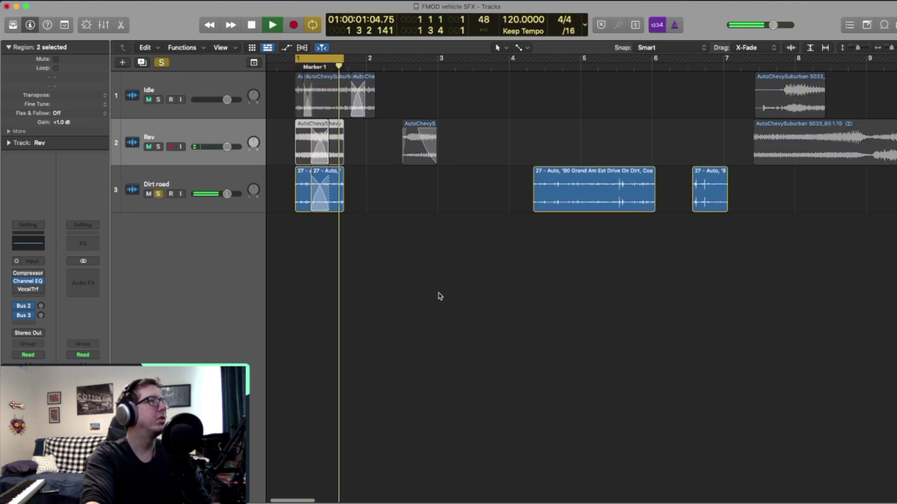
{"action": "key", "text": "space"}
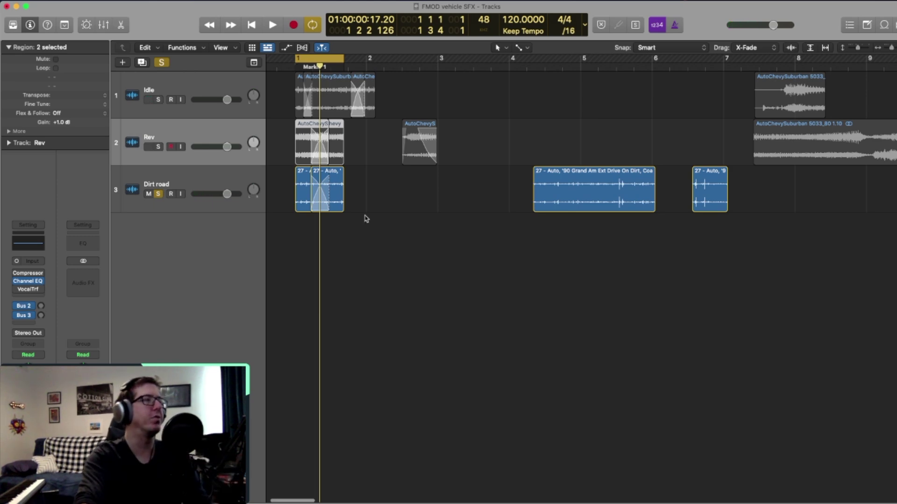
{"action": "left_click", "coordinate": [158, 194]}
Step: Audition the cycled Idle loop in solo, stop playback, and release the solo
{"action": "left_click", "coordinate": [159, 100]}
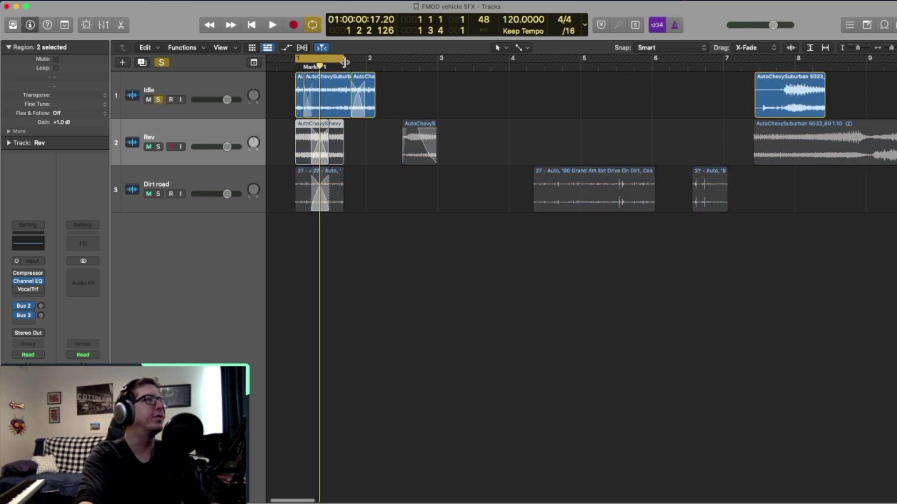
{"action": "key", "text": "space"}
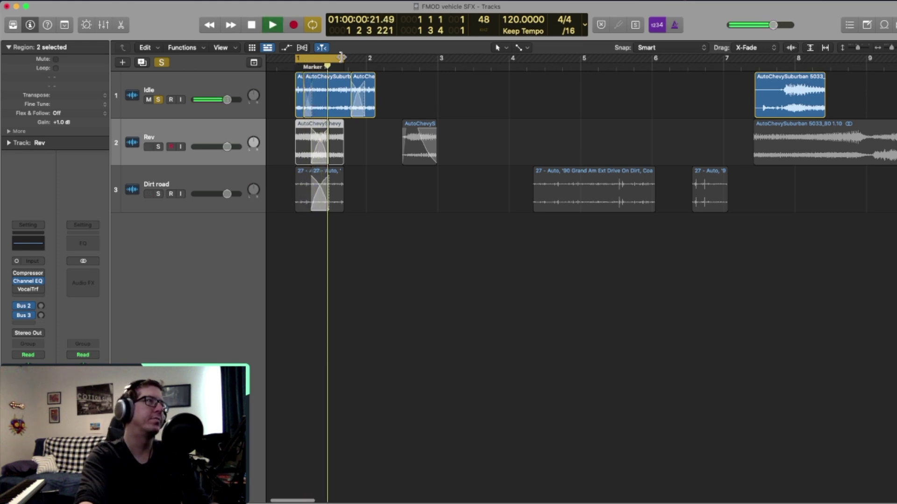
{"action": "key", "text": "space"}
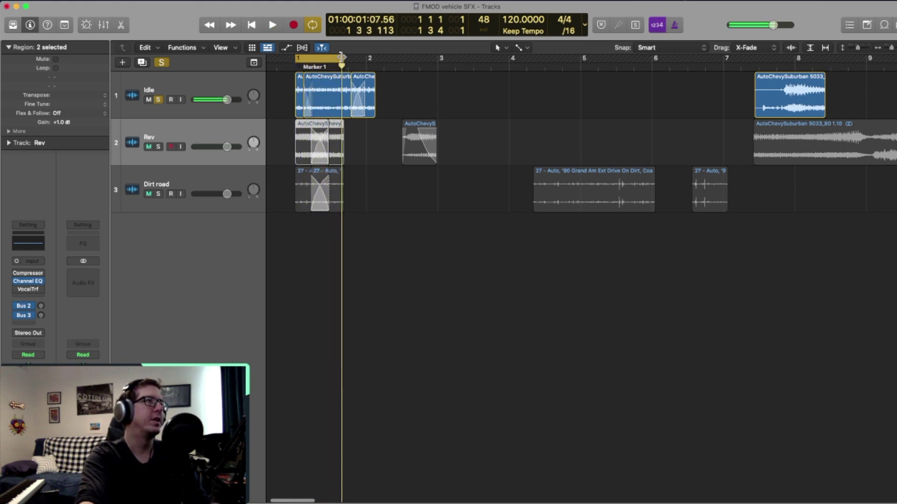
{"action": "left_click", "coordinate": [159, 100]}
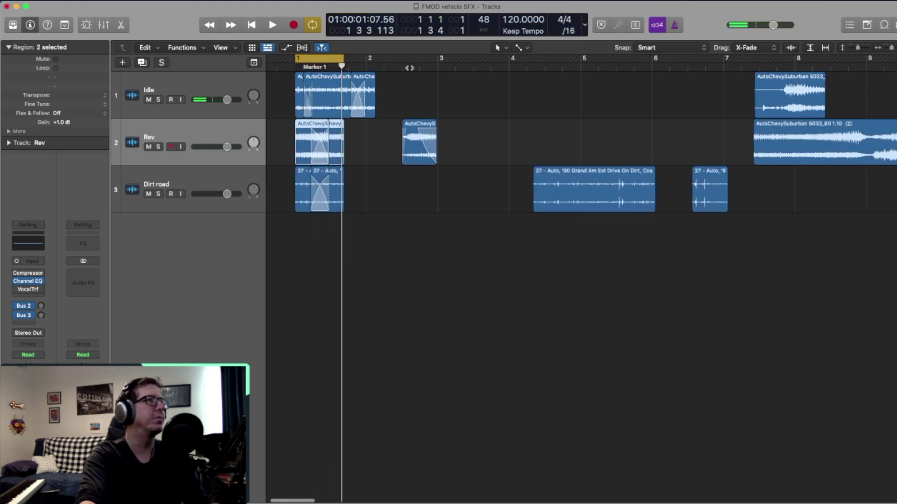
Step: Turn off cycle playback and audition the short Rev one-shot region from bar 2 beat 3
{"action": "left_click", "coordinate": [402, 67]}
{"action": "left_click", "coordinate": [315, 27]}
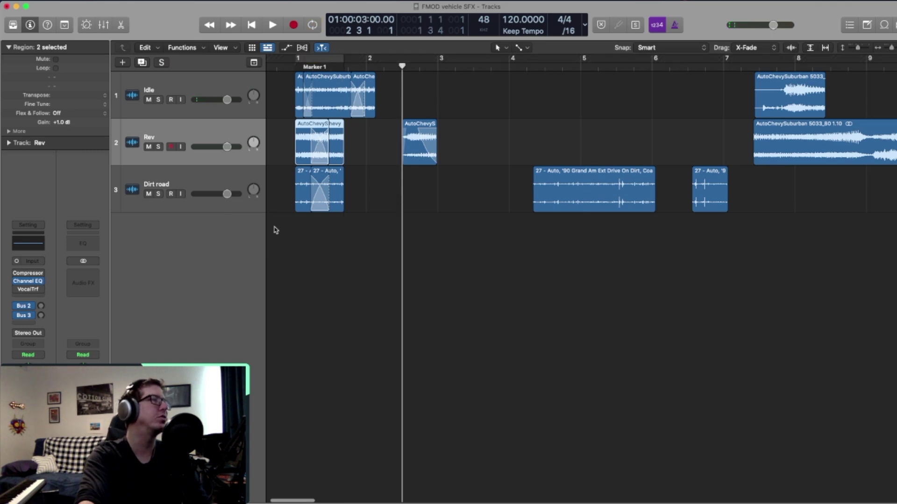
{"action": "key", "text": "space"}
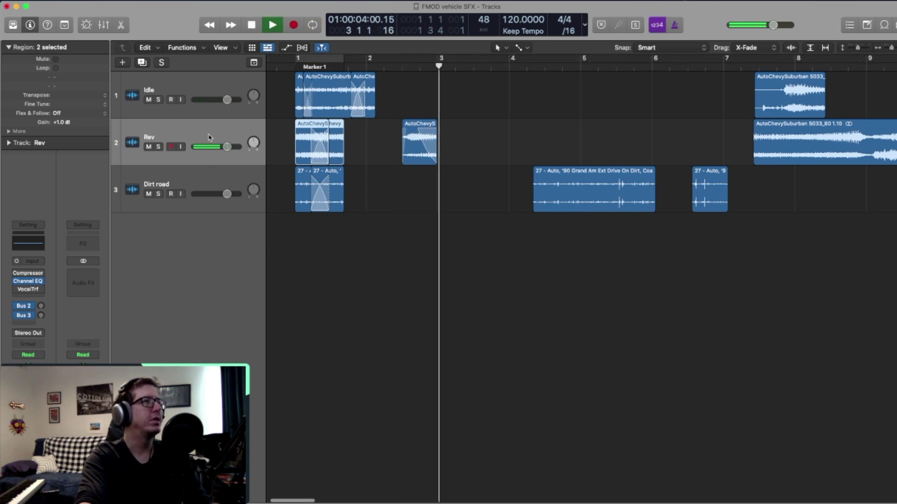
{"action": "key", "text": "space"}
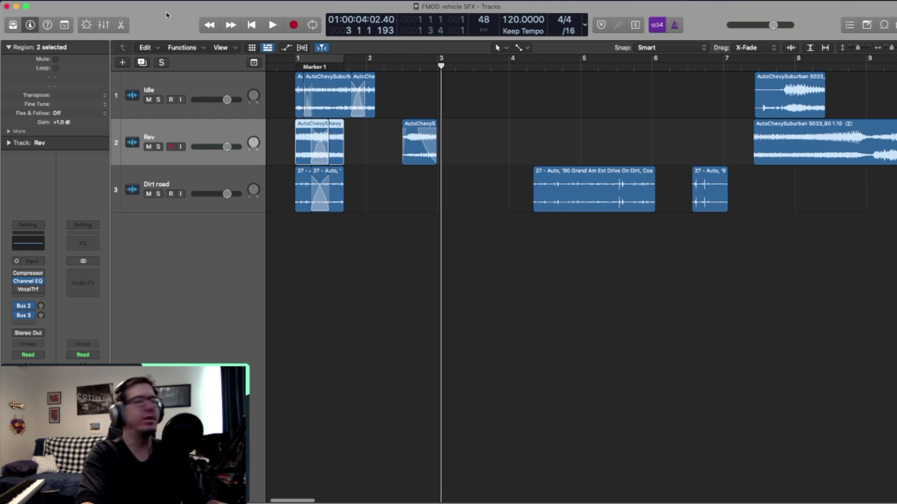
Step: Leave the Logic Pro session, open FMOD Studio, and create a new project
{"action": "key", "text": "super+q"}
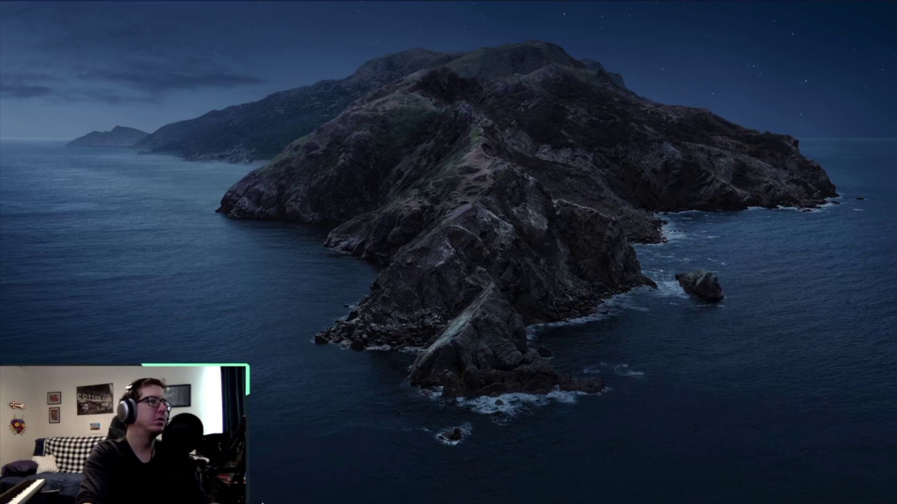
{"action": "mouse_move", "coordinate": [337, 491]}
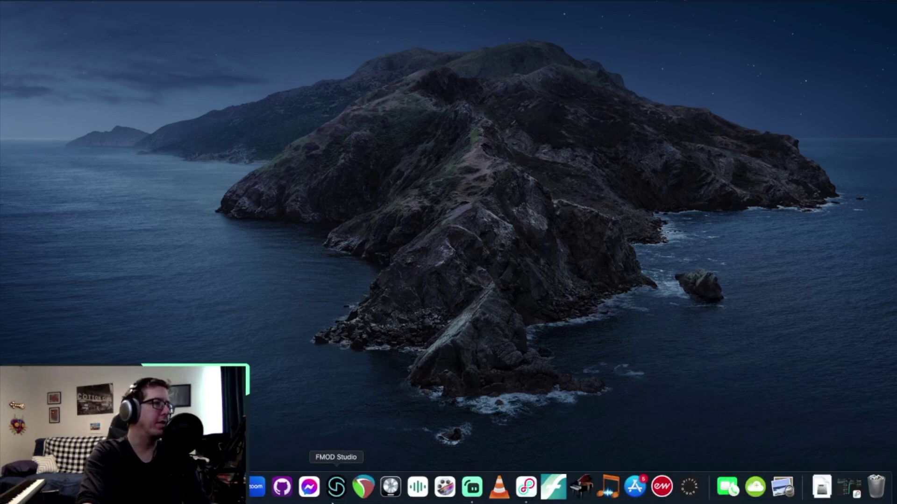
{"action": "left_click", "coordinate": [338, 488]}
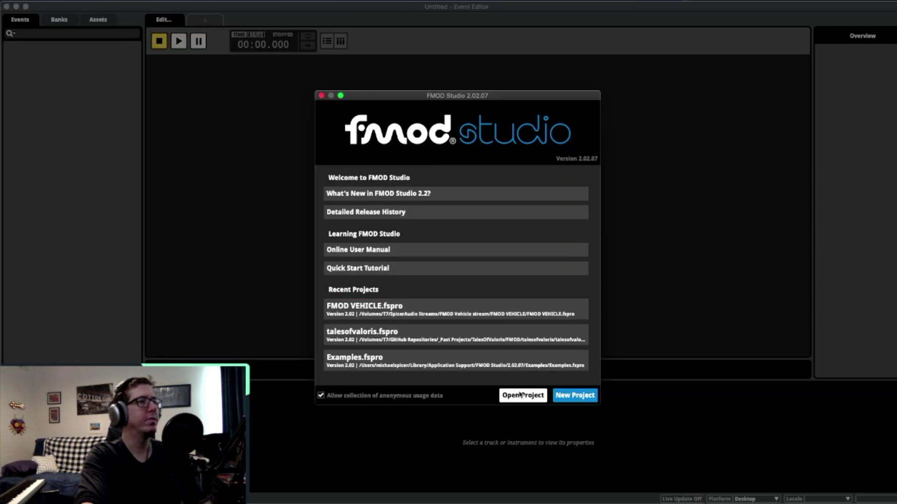
{"action": "left_click", "coordinate": [578, 396]}
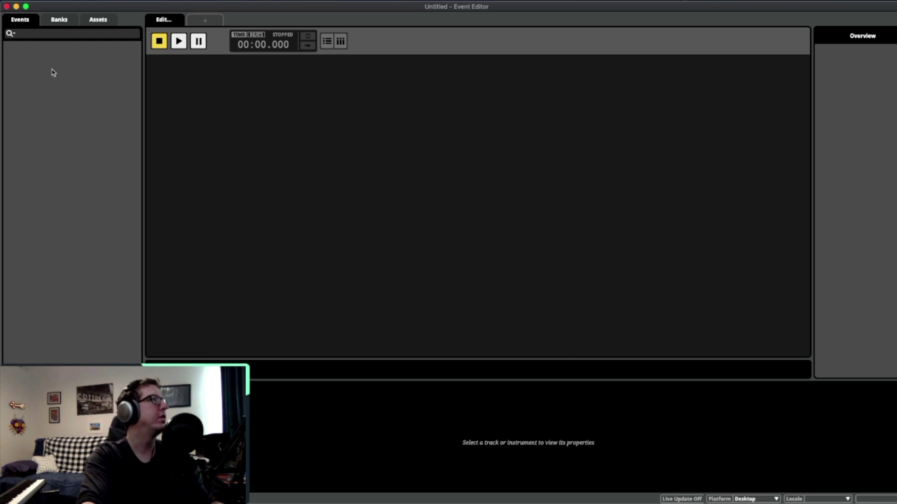
Step: Create a new 3D Timeline event named Engine
{"action": "right_click", "coordinate": [39, 54]}
{"action": "mouse_move", "coordinate": [67, 55]}
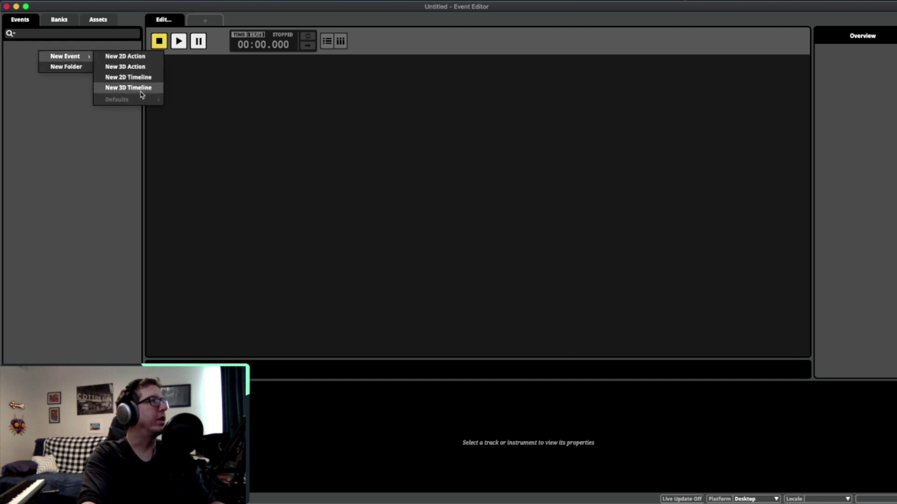
{"action": "left_click", "coordinate": [124, 86]}
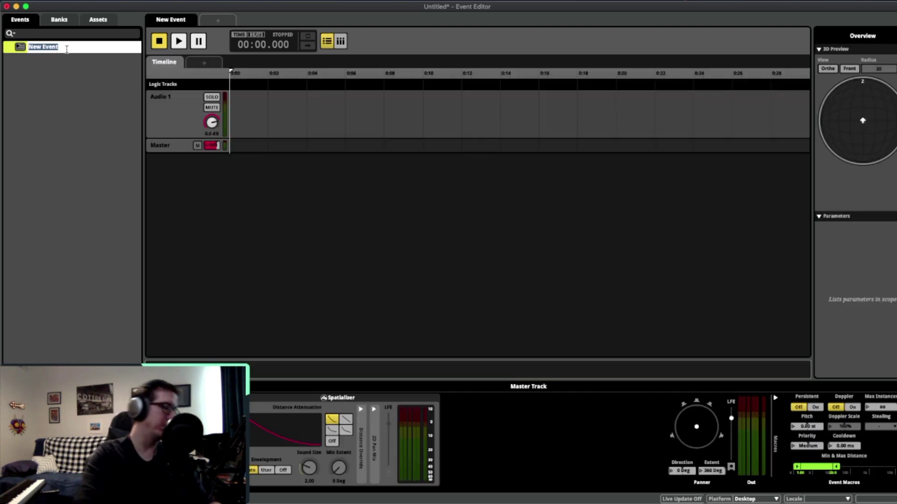
{"action": "type", "text": "Engine"}
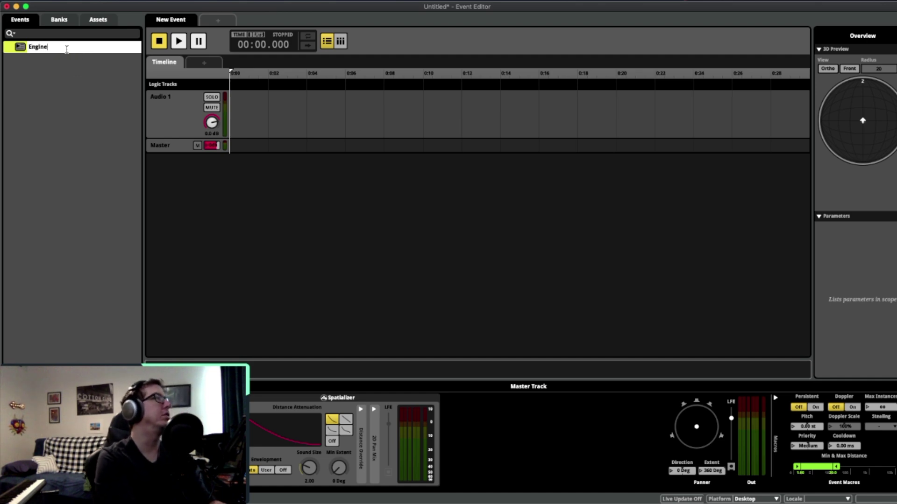
{"action": "key", "text": "Return"}
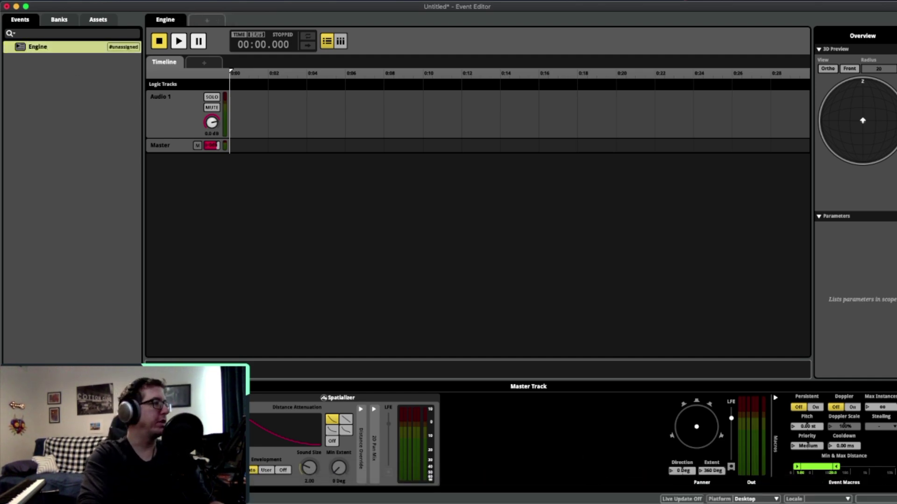
Step: Add three more audio tracks to the Engine event for a total of four
{"action": "left_click", "coordinate": [189, 123]}
{"action": "right_click", "coordinate": [189, 123]}
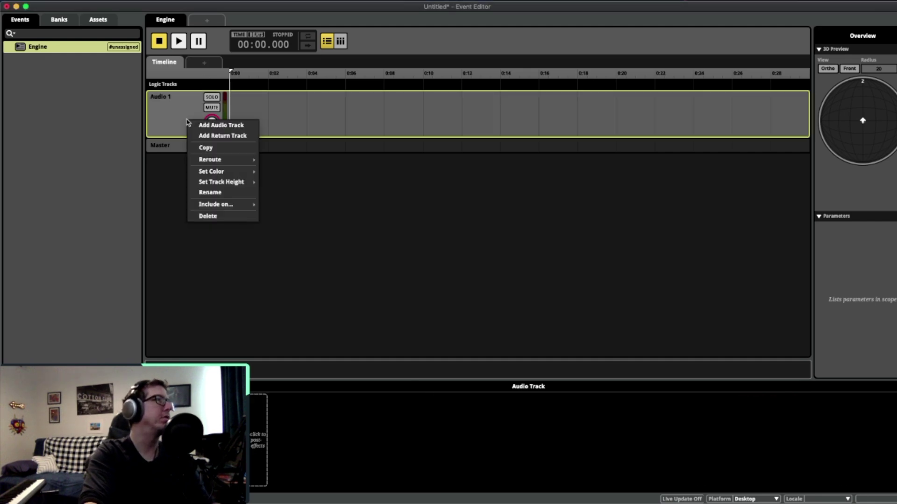
{"action": "left_click", "coordinate": [193, 126]}
{"action": "right_click", "coordinate": [178, 154]}
{"action": "left_click", "coordinate": [187, 158]}
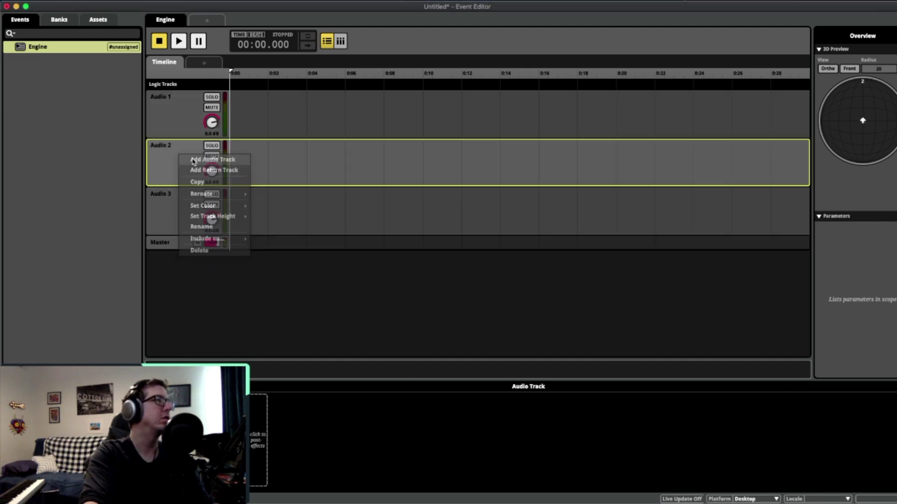
{"action": "right_click", "coordinate": [176, 215]}
{"action": "left_click", "coordinate": [184, 218]}
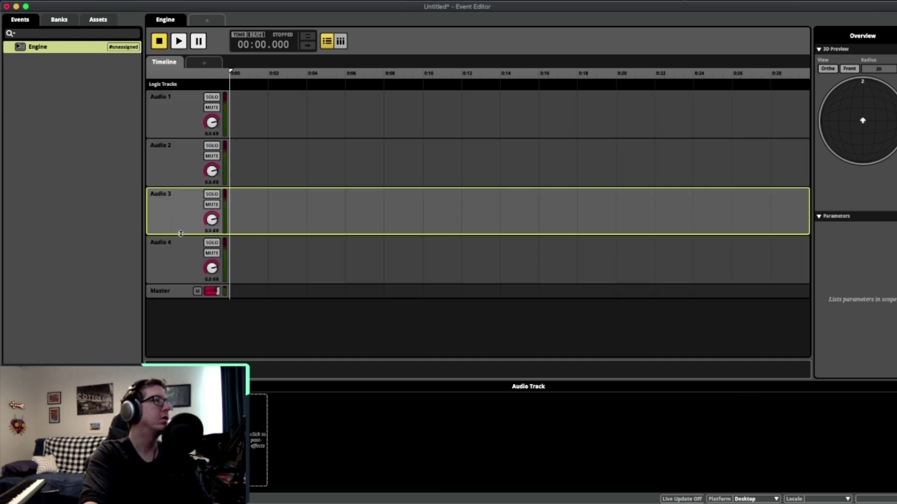
Step: Rename the four audio tracks, in order, as IDLE, REV_OneS, REV_Loop and DIRT_Loop
{"action": "left_click", "coordinate": [173, 108]}
{"action": "double_click", "coordinate": [171, 97]}
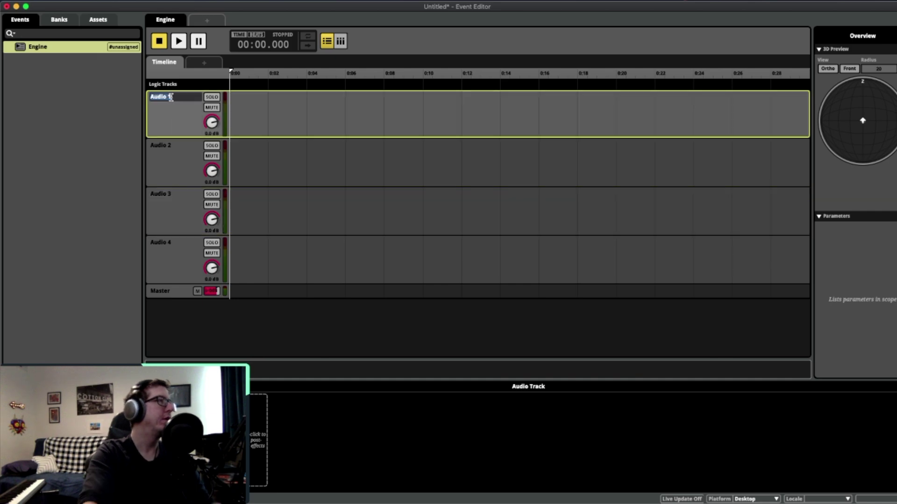
{"action": "double_click", "coordinate": [159, 146]}
{"action": "type", "text": "REV"}
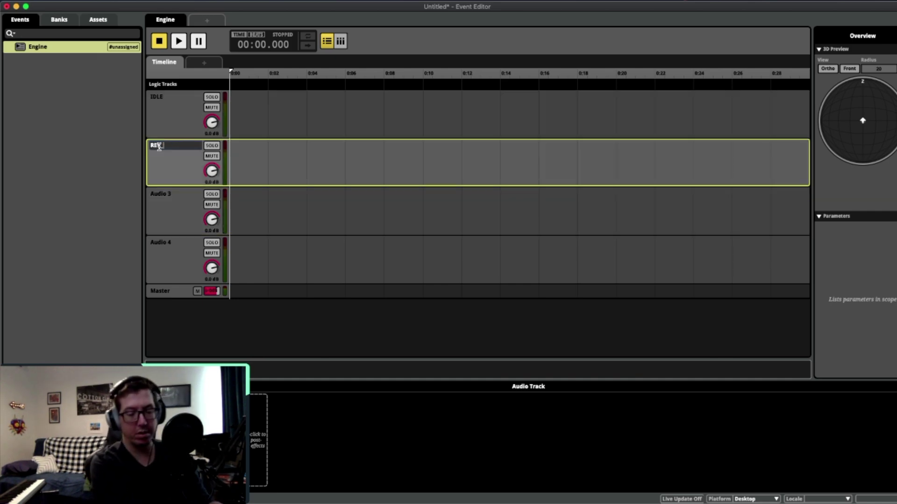
{"action": "type", "text": "_OneS"}
{"action": "double_click", "coordinate": [161, 195]}
{"action": "type", "text": "REV"}
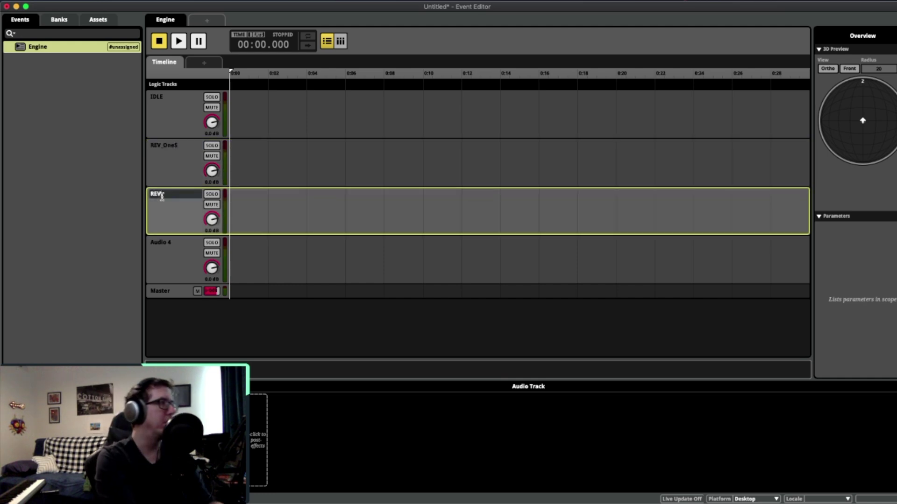
{"action": "type", "text": "_Loop"}
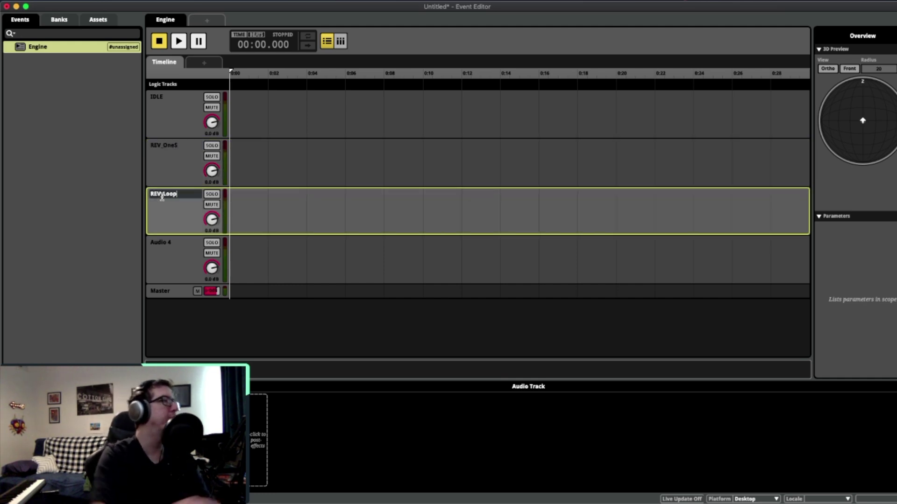
{"action": "double_click", "coordinate": [161, 243]}
{"action": "type", "text": "D"}
{"action": "type", "text": "IRT_Loop"}
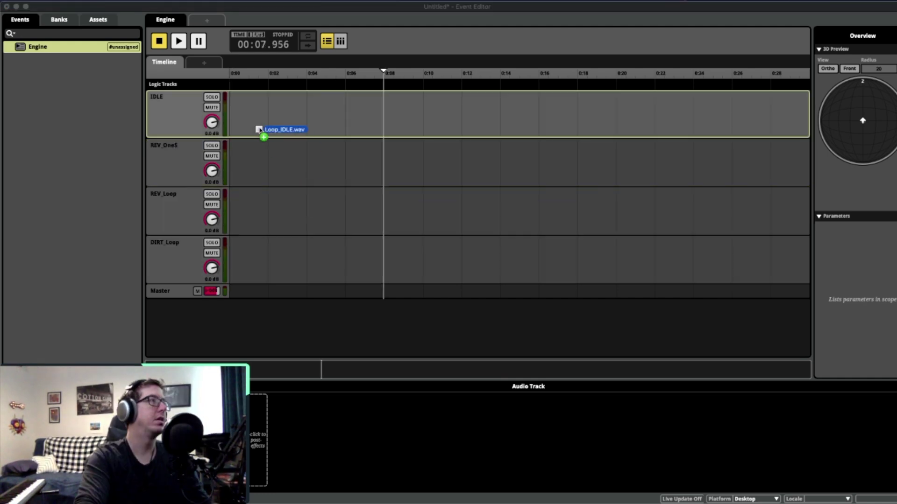
Step: Place the audio files Loop_IDLE, OneS_StartRev, Loop_Rev and Loop_Dirt on their matching tracks, staggered along the timeline
{"action": "left_click_drag", "start_coordinate": [257, 126], "coordinate": [279, 180]}
{"action": "left_click_drag", "start_coordinate": [317, 231], "coordinate": [353, 254]}
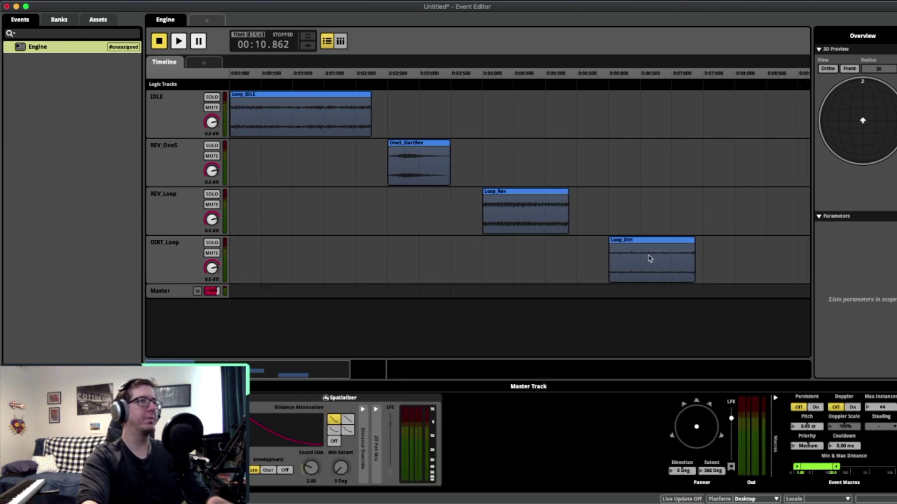
Step: Align the Loop_Dirt clip directly under Loop_Rev, and add loop regions over Loop_IDLE, OneS_StartRev and Loop_Rev
{"action": "left_click_drag", "start_coordinate": [662, 252], "coordinate": [533, 260]}
{"action": "left_click", "coordinate": [530, 222]}
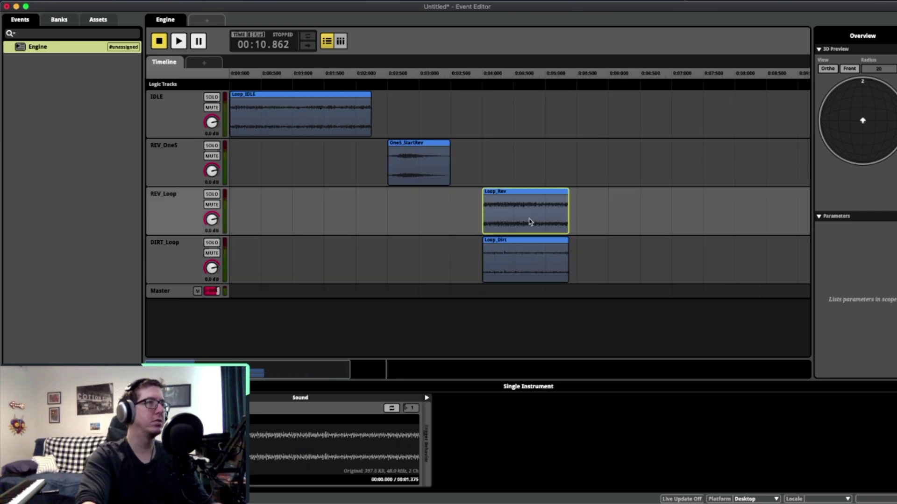
{"action": "right_click", "coordinate": [270, 122]}
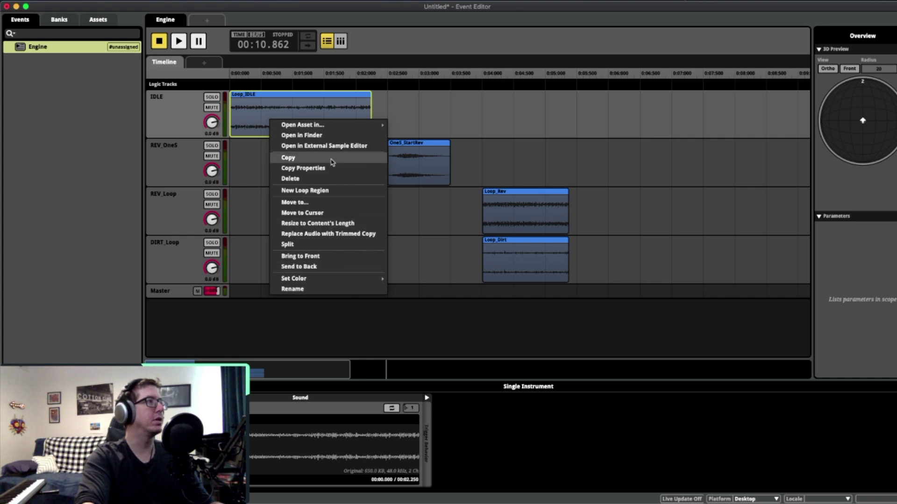
{"action": "left_click", "coordinate": [321, 190]}
{"action": "right_click", "coordinate": [417, 166]}
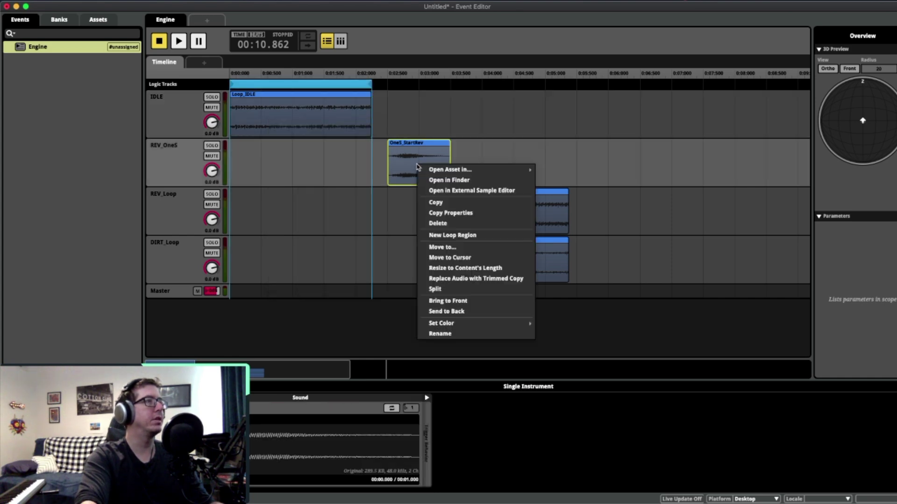
{"action": "left_click", "coordinate": [444, 236]}
{"action": "right_click", "coordinate": [521, 202]}
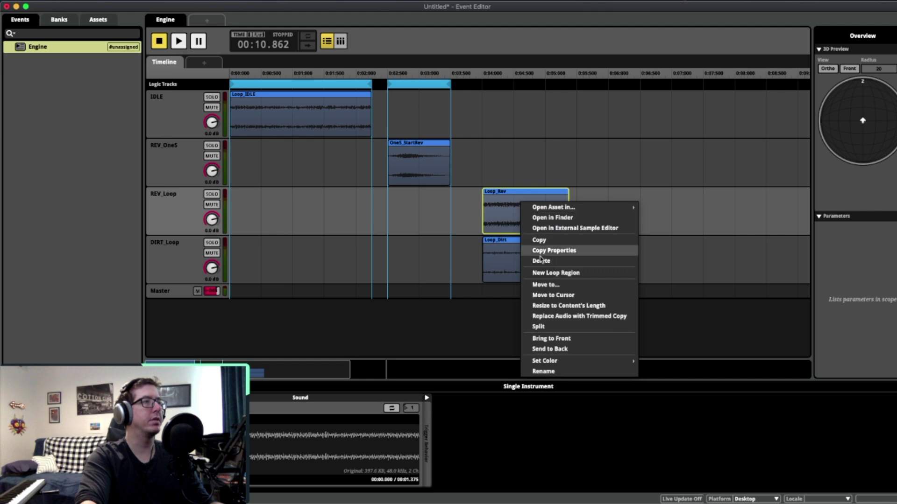
{"action": "left_click", "coordinate": [553, 273]}
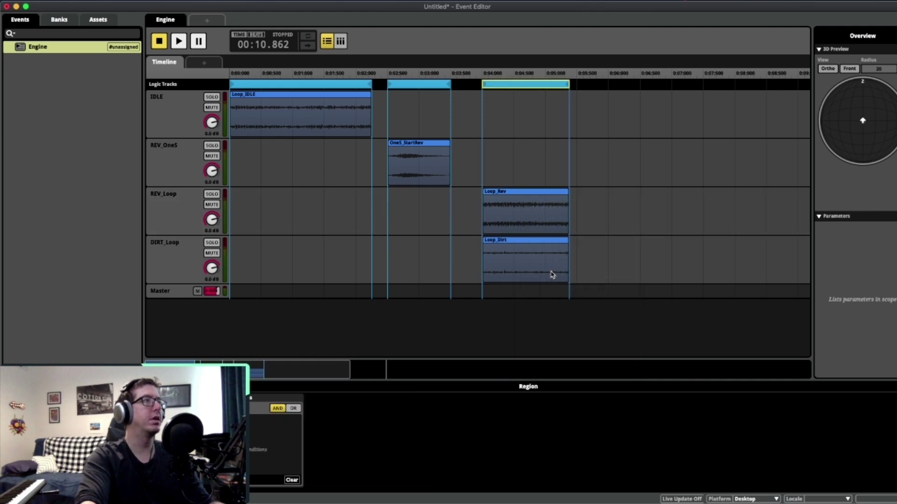
Step: Delete the loop region above the OneS_StartRev clip
{"action": "left_click", "coordinate": [416, 85]}
{"action": "right_click", "coordinate": [416, 85]}
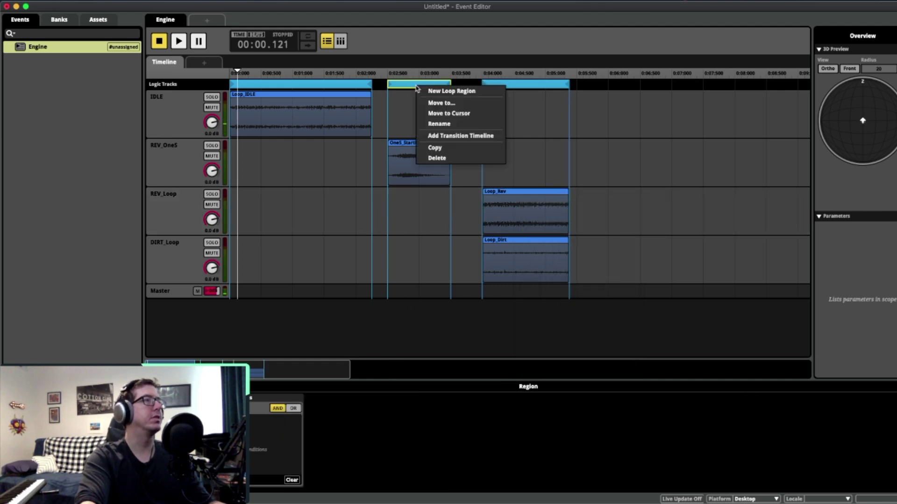
{"action": "left_click", "coordinate": [444, 159]}
Step: Audition the looped sections and lower the REV_Loop track to -6.5 dB and the IDLE track to -9.0 dB
{"action": "left_click", "coordinate": [286, 73]}
{"action": "key", "text": "space"}
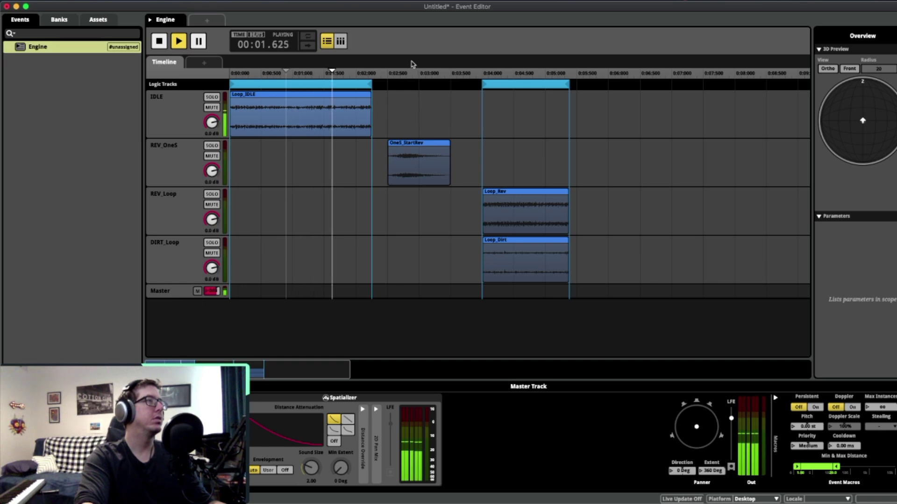
{"action": "key", "text": "space"}
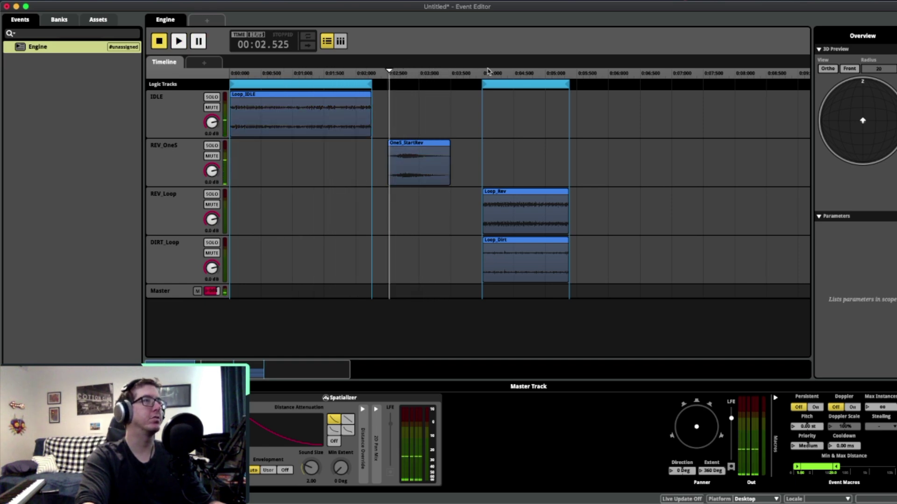
{"action": "left_click", "coordinate": [487, 73]}
{"action": "key", "text": "space"}
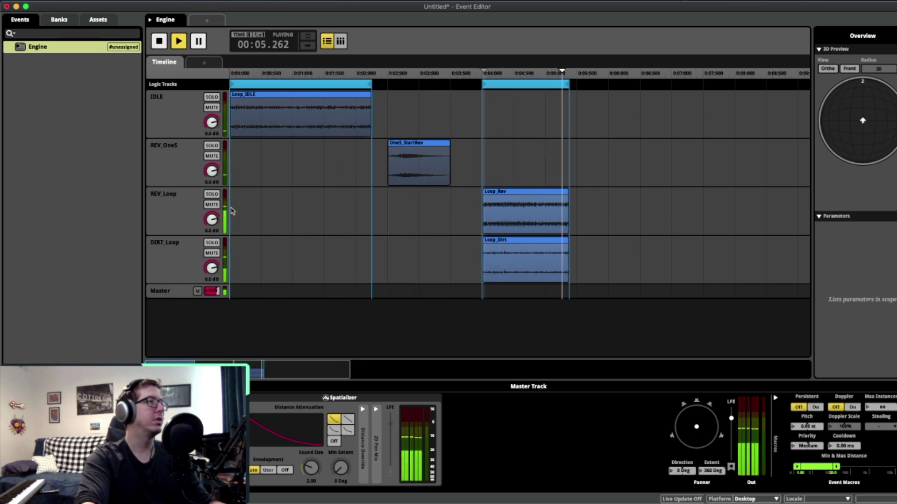
{"action": "left_click_drag", "start_coordinate": [212, 219], "coordinate": [212, 230]}
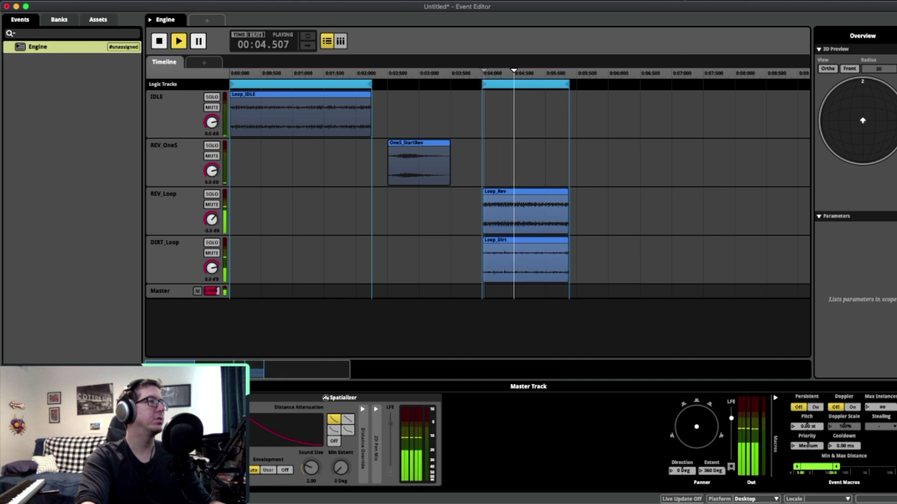
{"action": "left_click", "coordinate": [273, 73]}
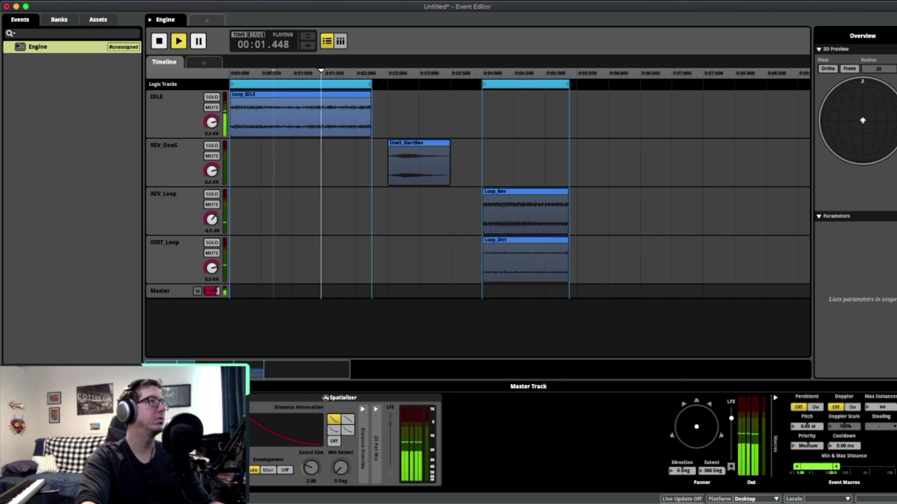
{"action": "left_click_drag", "start_coordinate": [211, 122], "coordinate": [212, 131]}
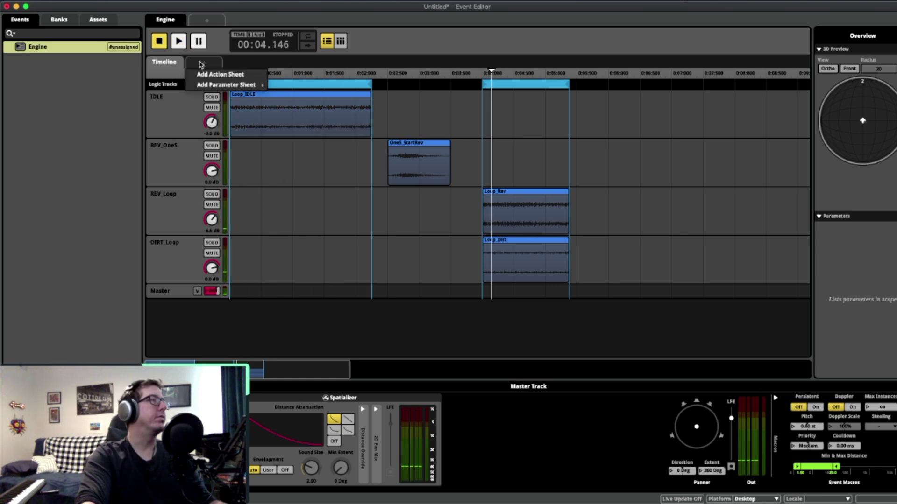
Step: Add a parameter sheet for a new continuous, global parameter named Speed with a range of 0 to 100
{"action": "left_click", "coordinate": [201, 64]}
{"action": "left_click", "coordinate": [201, 64]}
{"action": "mouse_move", "coordinate": [242, 86]}
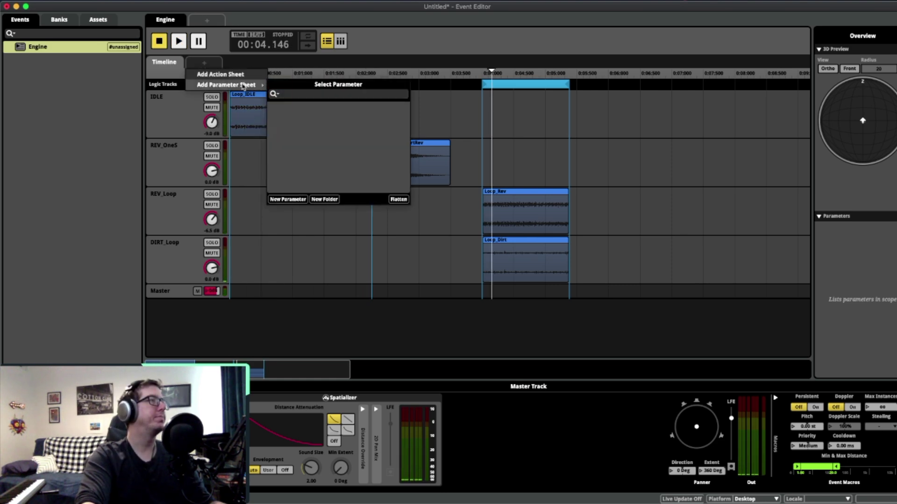
{"action": "left_click", "coordinate": [280, 200]}
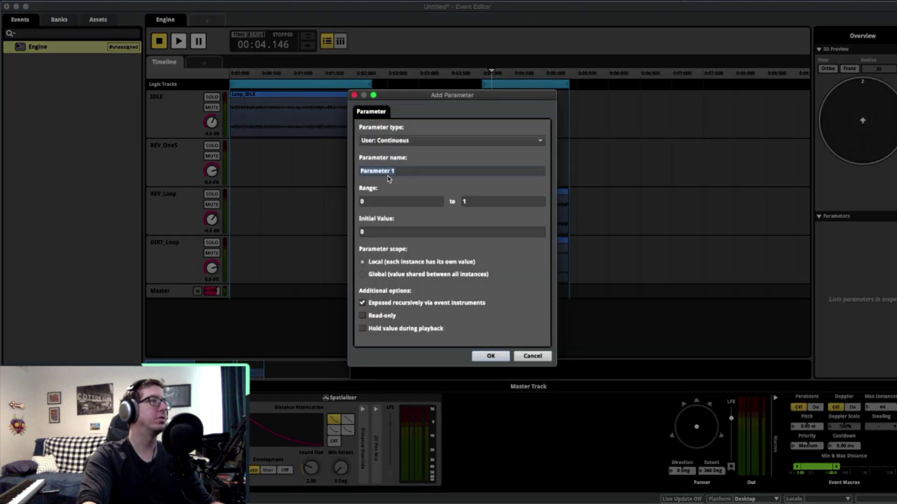
{"action": "type", "text": "Speed"}
{"action": "left_click", "coordinate": [396, 202]}
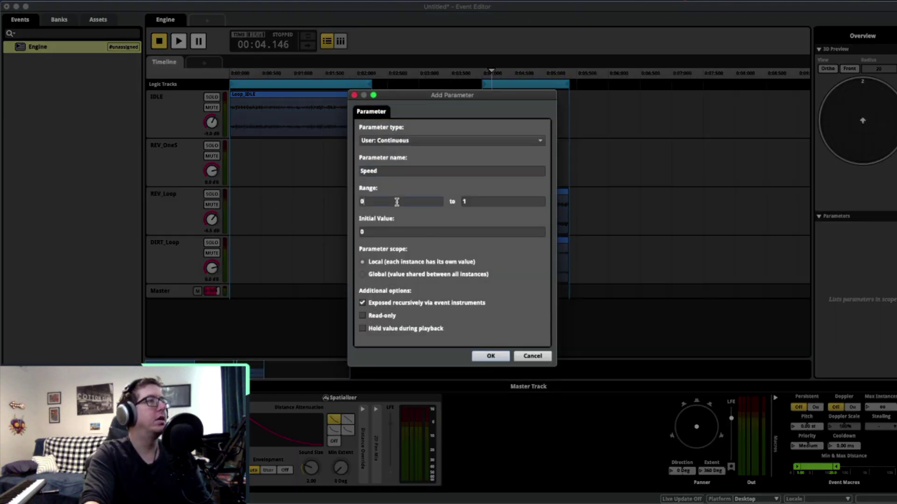
{"action": "type", "text": "00"}
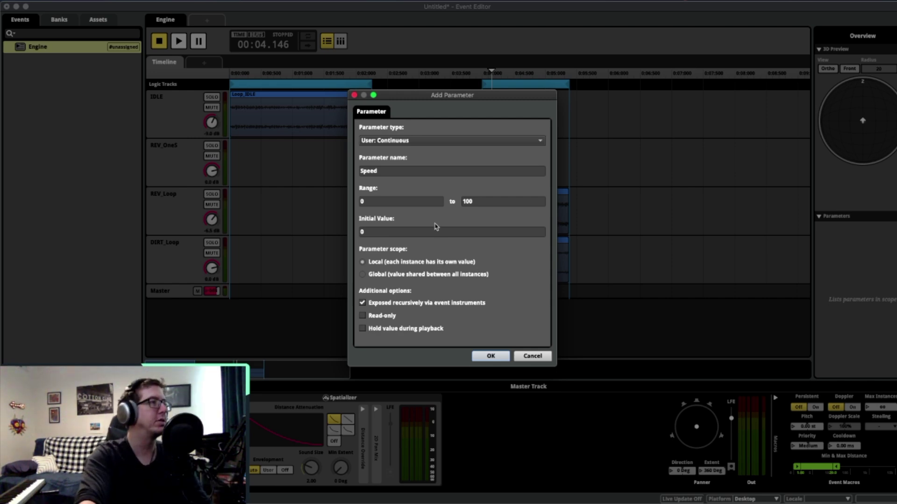
{"action": "left_click", "coordinate": [362, 275]}
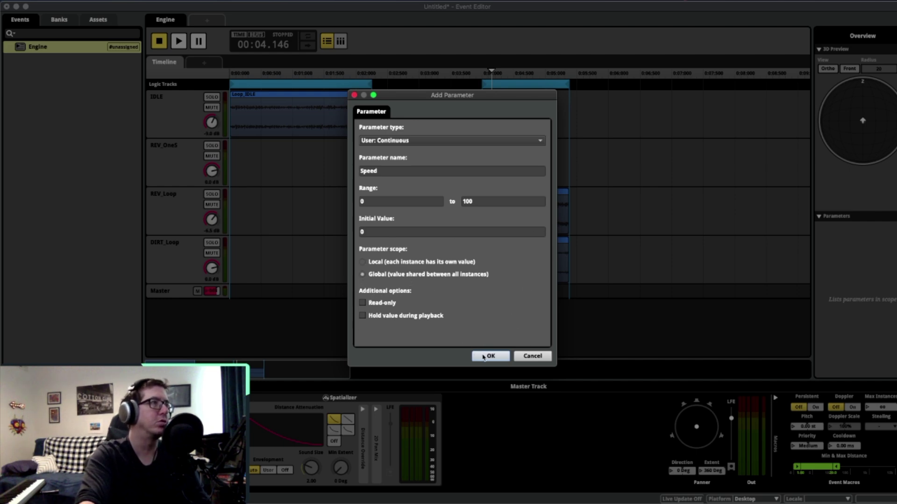
{"action": "left_click", "coordinate": [486, 356]}
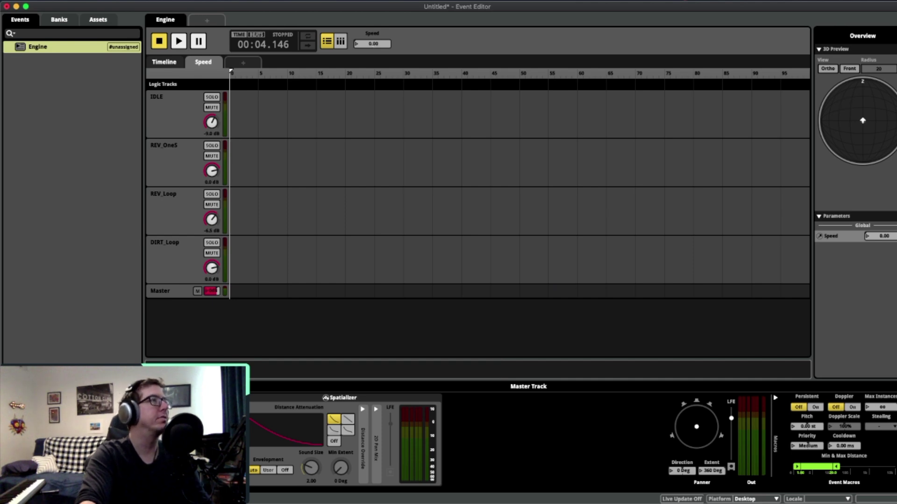
Step: Sweep through the Speed parameter's range, and play the event timeline from its start to hear the idle loop
{"action": "left_click_drag", "start_coordinate": [230, 72], "coordinate": [794, 71]}
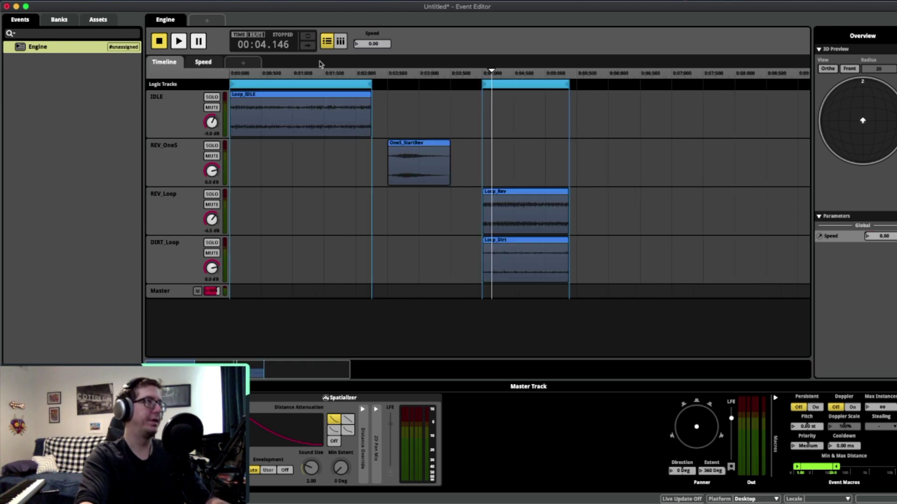
{"action": "left_click", "coordinate": [294, 73]}
{"action": "key", "text": "space"}
{"action": "key", "text": "space"}
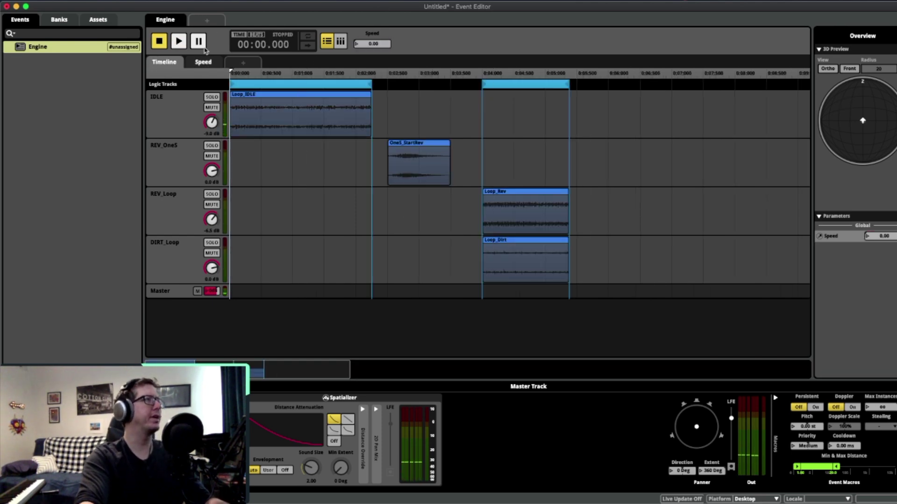
{"action": "left_click", "coordinate": [178, 41]}
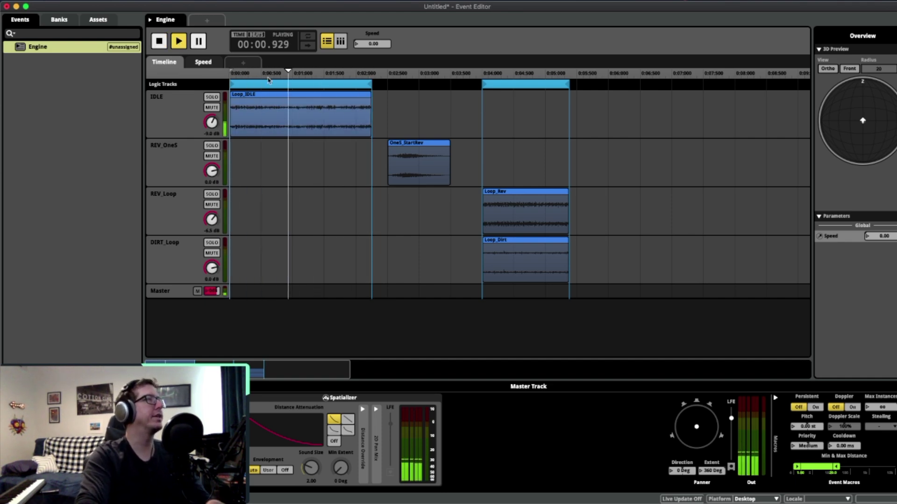
{"action": "key", "text": "space"}
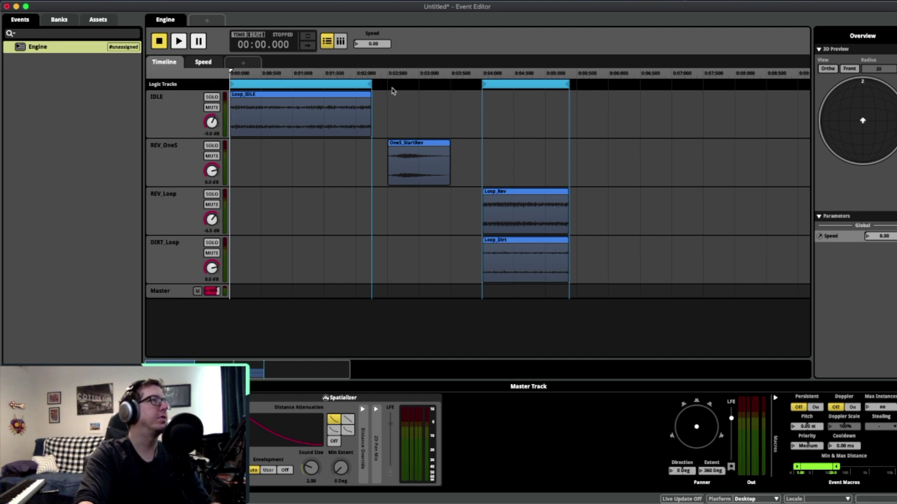
Step: Add destination markers on the logic tracks at the starts of Loop_IDLE, OneS_StartRev and Loop_Rev
{"action": "right_click", "coordinate": [374, 86]}
{"action": "left_click", "coordinate": [389, 90]}
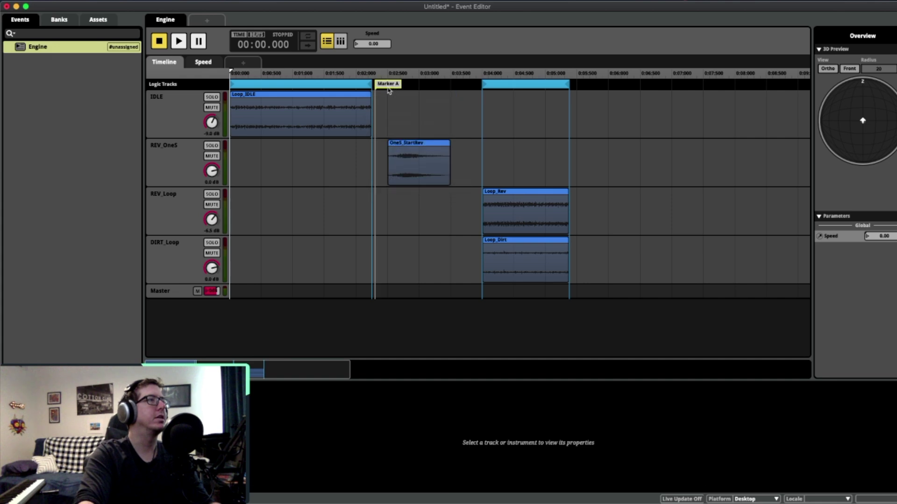
{"action": "mouse_move", "coordinate": [389, 87]}
{"action": "left_mouse_down"}
{"action": "mouse_move", "coordinate": [288, 97]}
{"action": "mouse_move", "coordinate": [243, 89]}
{"action": "left_mouse_up"}
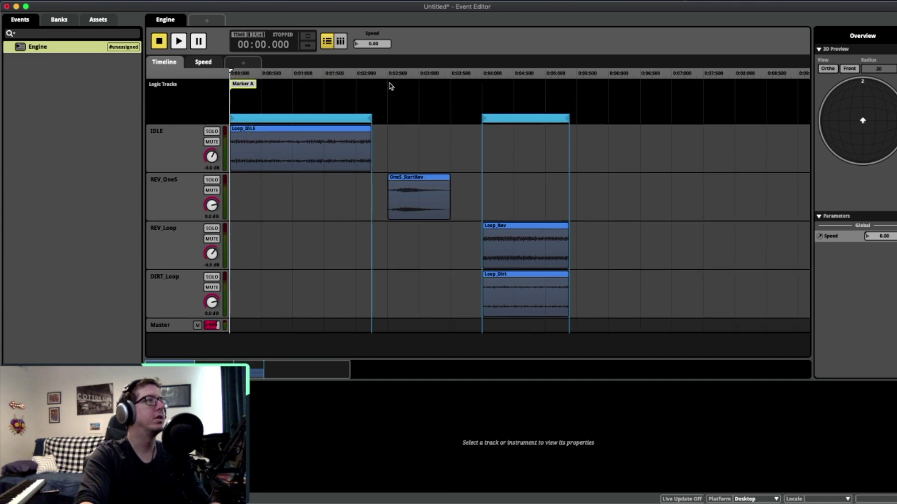
{"action": "right_click", "coordinate": [391, 86]}
{"action": "left_click", "coordinate": [399, 89]}
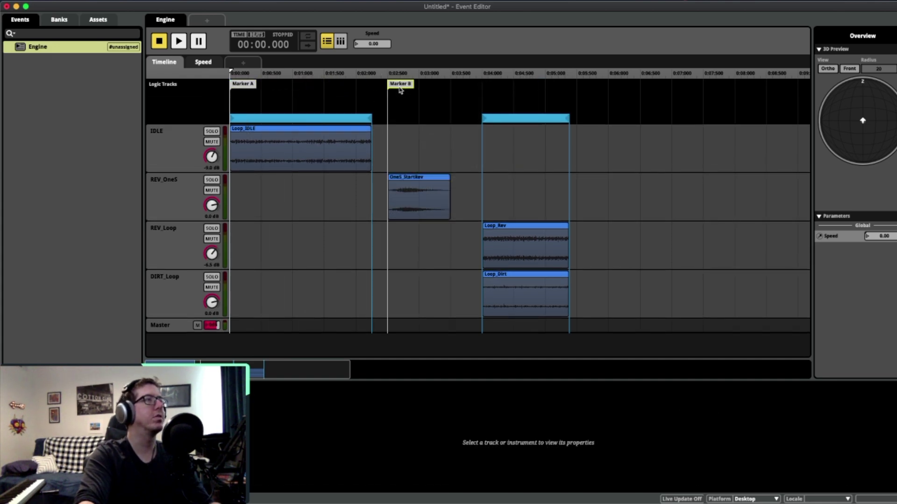
{"action": "right_click", "coordinate": [485, 87]}
{"action": "left_click", "coordinate": [502, 91]}
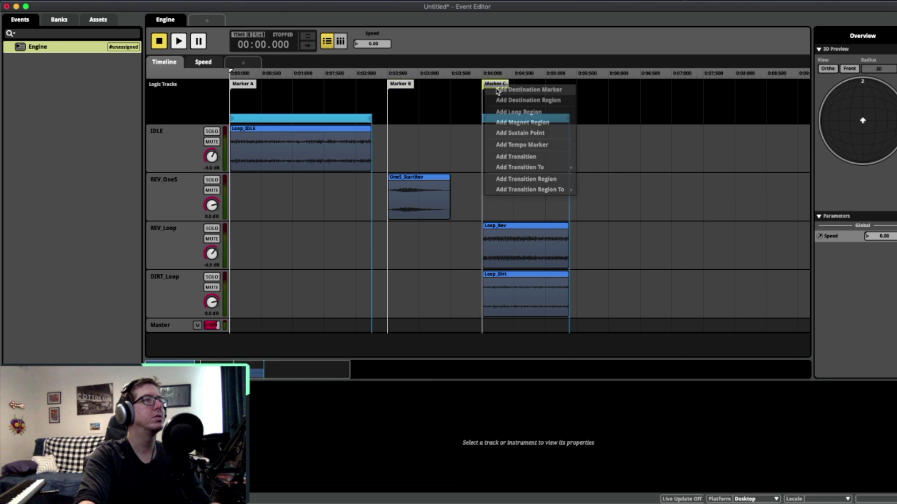
Step: Rename the three destination markers, in timeline order, as IDLE, GO and GOING
{"action": "double_click", "coordinate": [236, 85]}
{"action": "type", "text": "IDLE"}
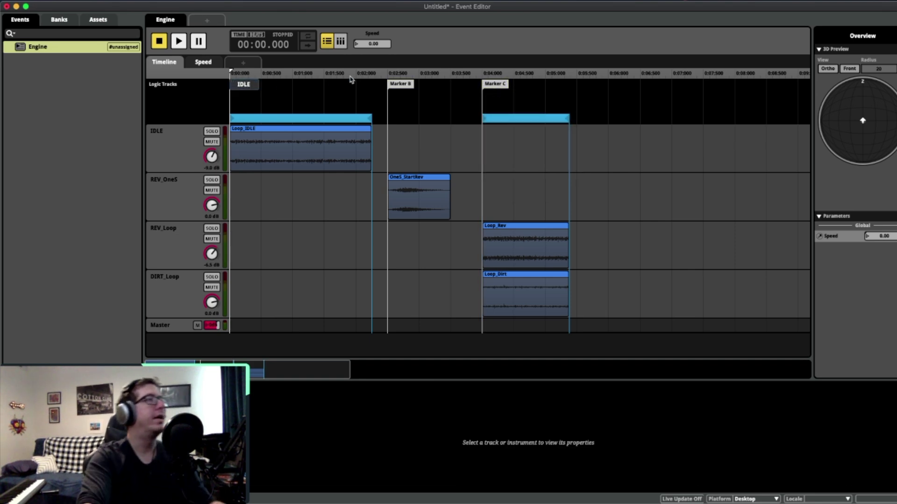
{"action": "double_click", "coordinate": [401, 84]}
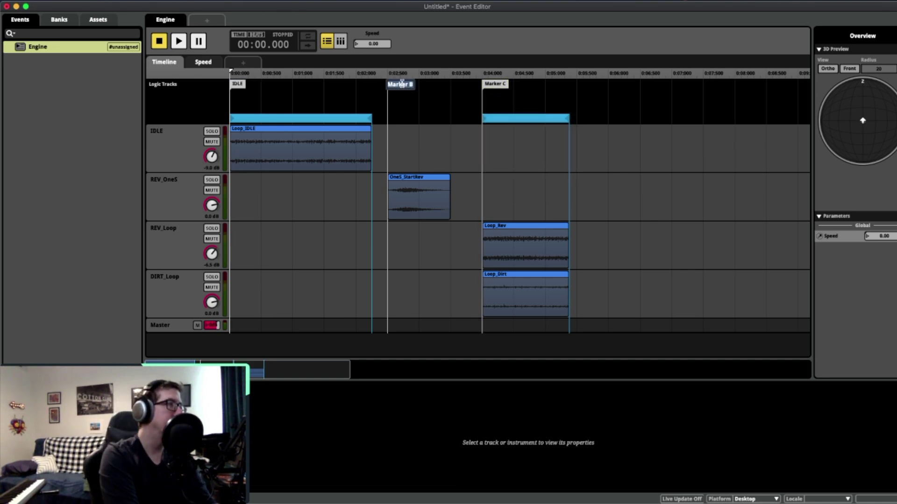
{"action": "type", "text": "GO"}
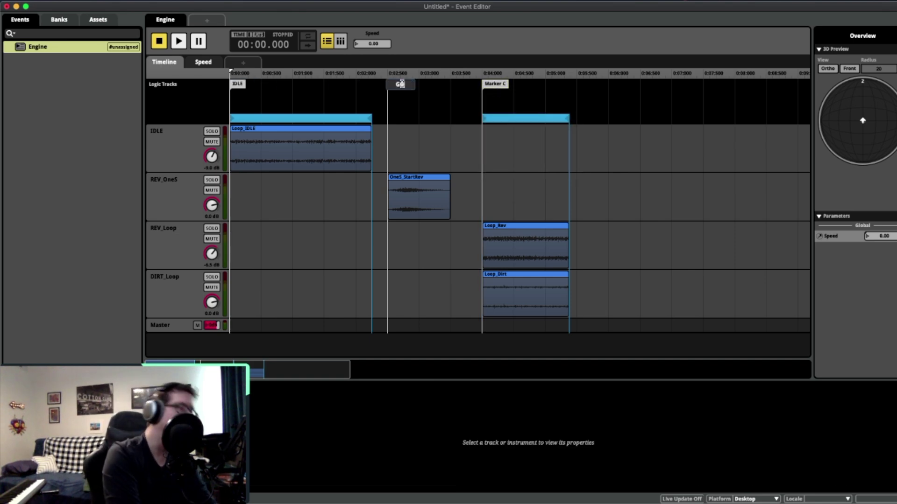
{"action": "left_click", "coordinate": [443, 104]}
{"action": "left_click", "coordinate": [484, 75]}
{"action": "double_click", "coordinate": [491, 85]}
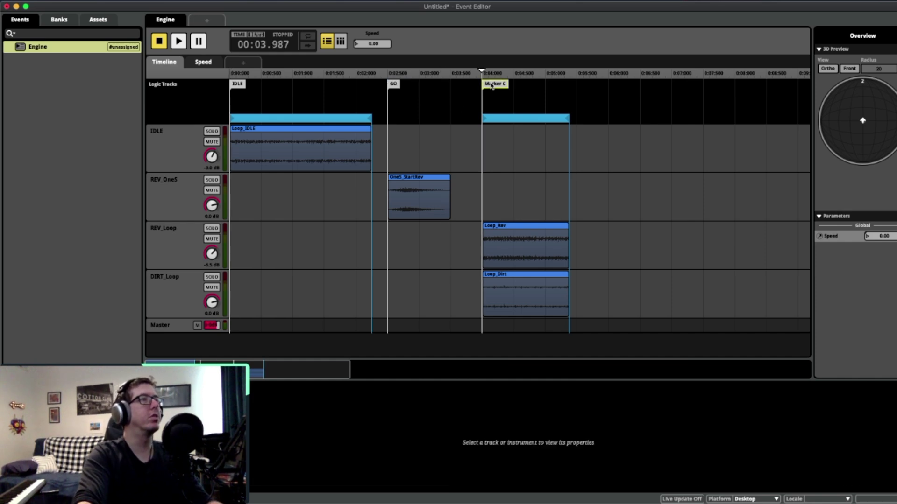
{"action": "type", "text": "GOING"}
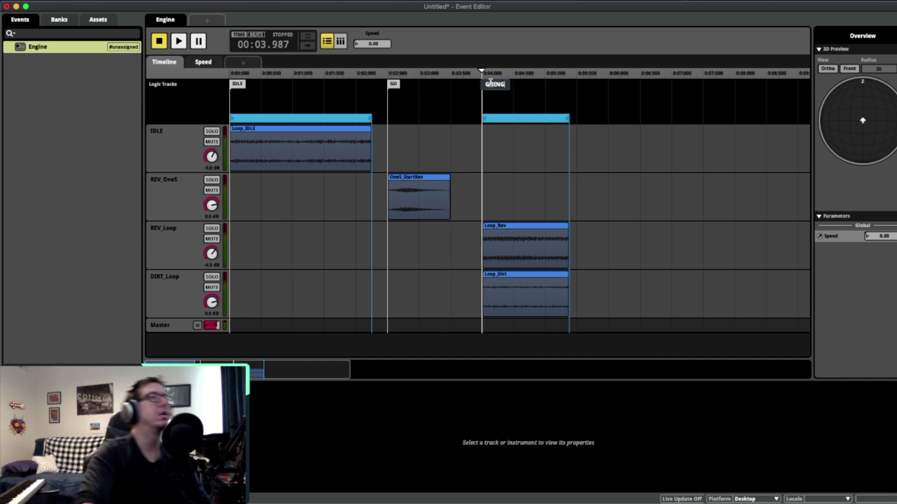
{"action": "left_click", "coordinate": [609, 107]}
Step: Return the playhead to the timeline start and add a transition region spanning the full length of the Loop_IDLE clip
{"action": "left_click", "coordinate": [241, 78]}
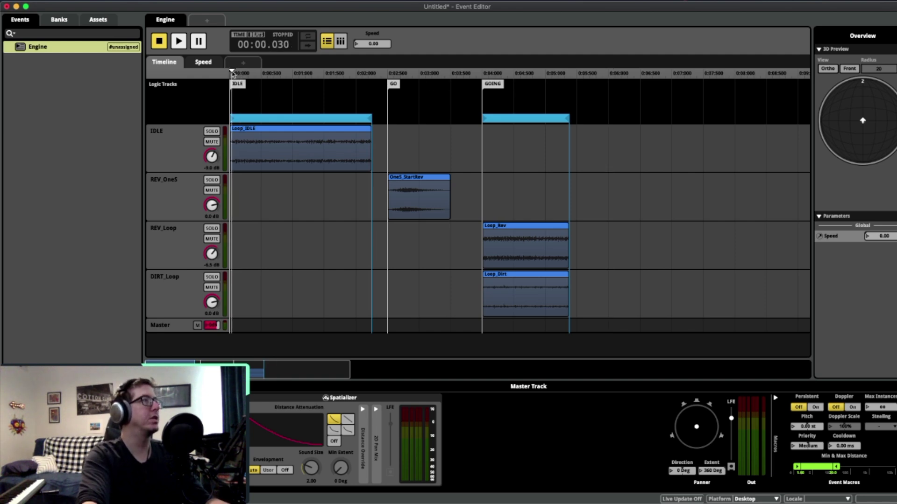
{"action": "left_click_drag", "start_coordinate": [232, 73], "coordinate": [217, 74]}
{"action": "right_click", "coordinate": [329, 150]}
{"action": "mouse_move", "coordinate": [387, 310]}
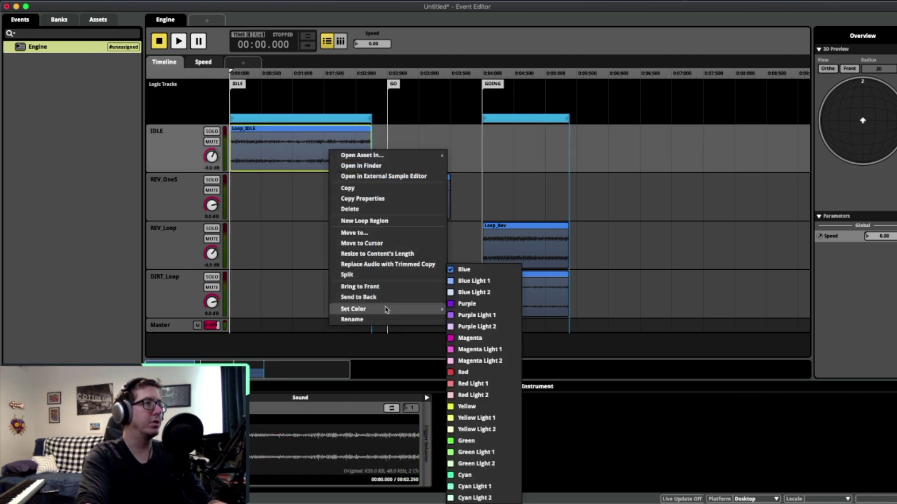
{"action": "right_click", "coordinate": [301, 100]}
{"action": "left_click", "coordinate": [346, 203]}
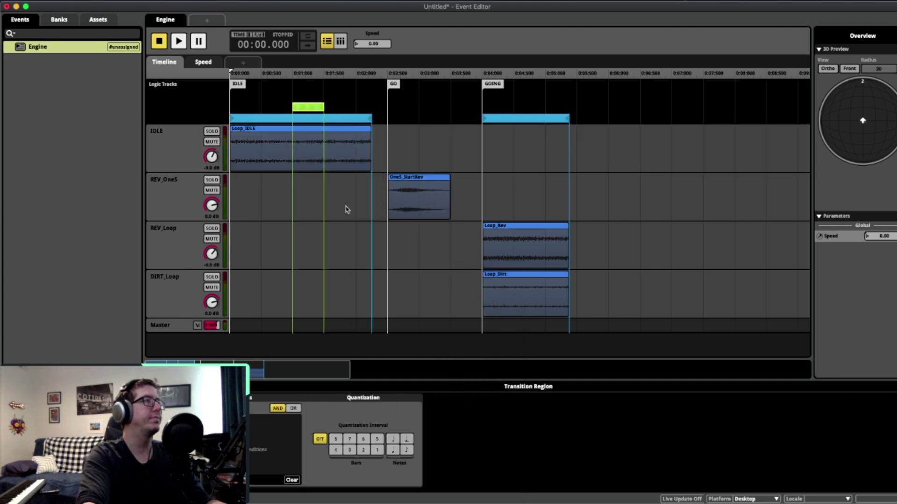
{"action": "left_click_drag", "start_coordinate": [291, 107], "coordinate": [231, 108]}
{"action": "left_click_drag", "start_coordinate": [324, 107], "coordinate": [372, 107]}
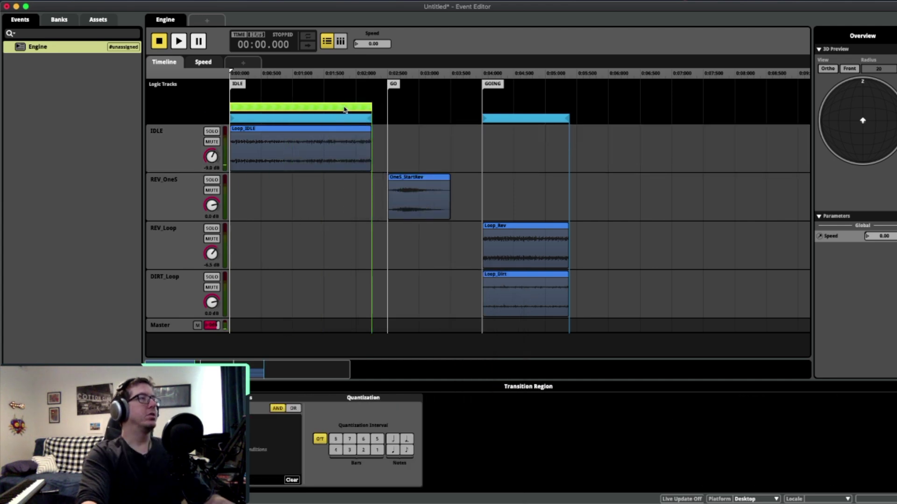
Step: Set the destination of the transition region above Loop_IDLE to the GO marker, and play the event to hear the jump
{"action": "right_click", "coordinate": [344, 109]}
{"action": "mouse_move", "coordinate": [390, 146]}
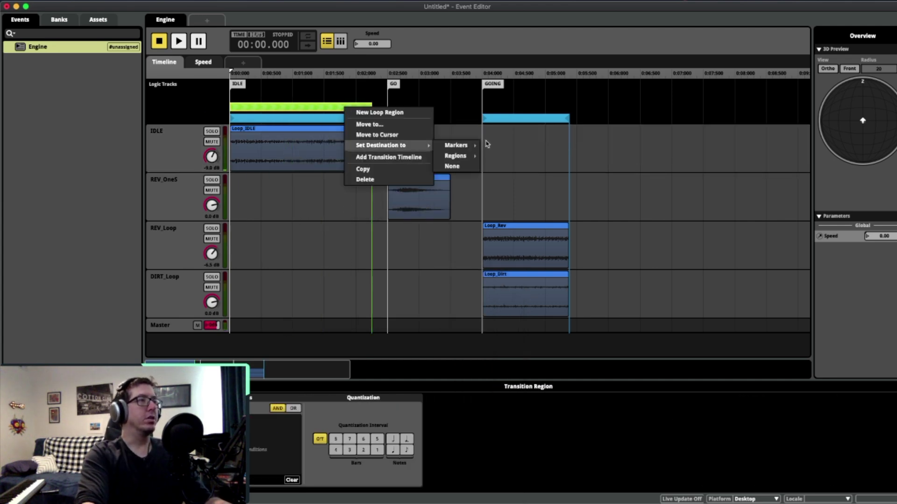
{"action": "mouse_move", "coordinate": [455, 147]}
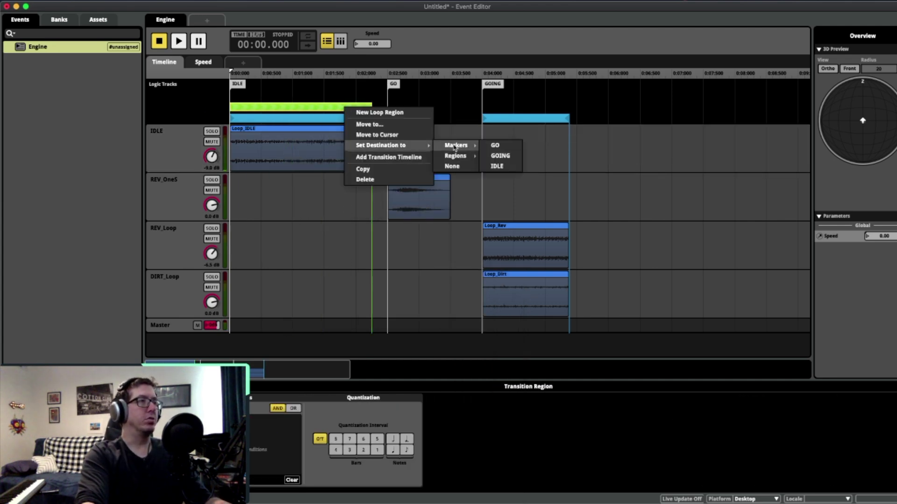
{"action": "left_click", "coordinate": [503, 146]}
{"action": "key", "text": "space"}
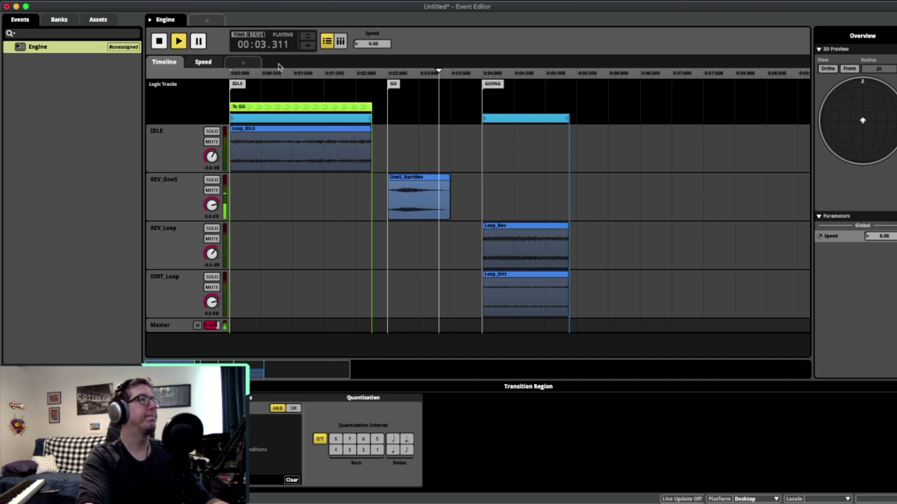
{"action": "key", "text": "space"}
Step: Add a Speed parameter condition to the To GO transition region
{"action": "left_click", "coordinate": [256, 74]}
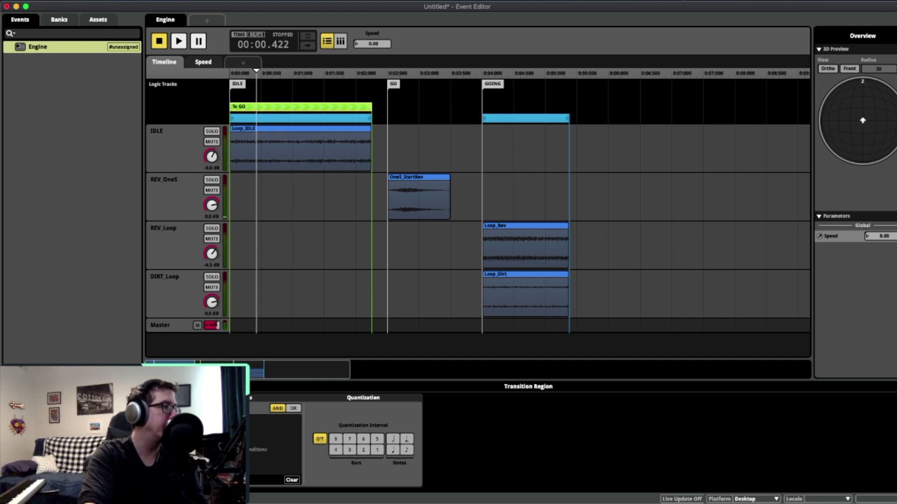
{"action": "left_click", "coordinate": [216, 480]}
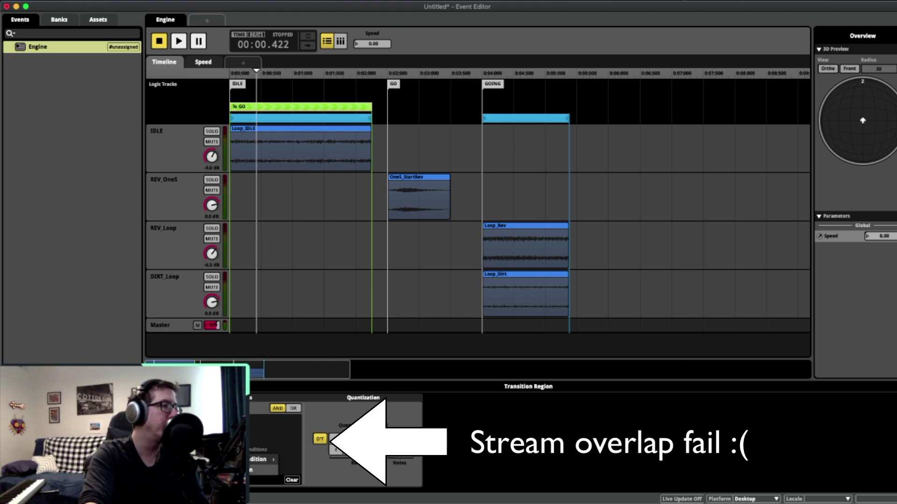
{"action": "mouse_move", "coordinate": [259, 460]}
{"action": "left_click", "coordinate": [303, 461]}
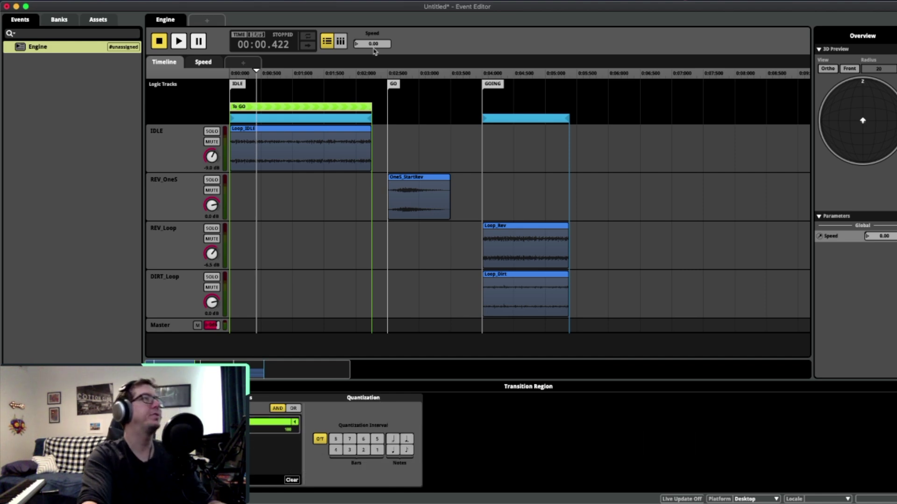
Step: Play the idle loop and raise Speed to 6.50 to test the conditional transition, then stop playback
{"action": "key", "text": "space"}
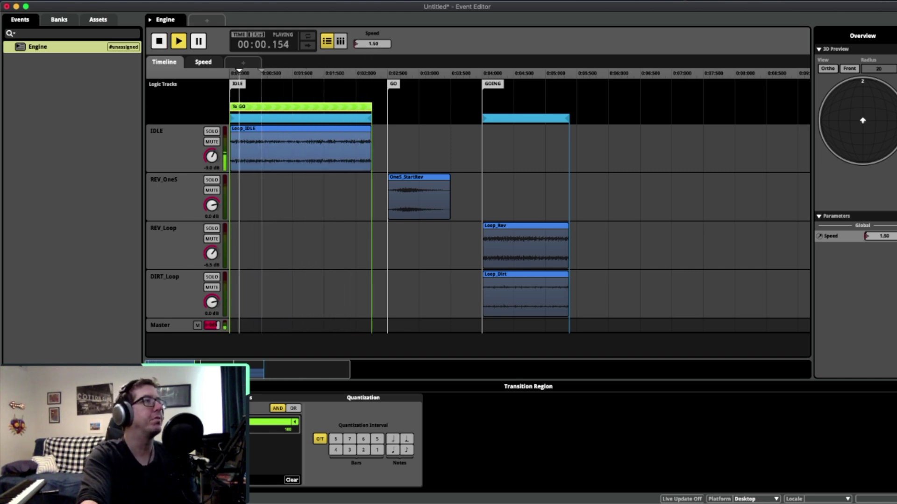
{"action": "left_click_drag", "start_coordinate": [372, 43], "coordinate": [372, 37]}
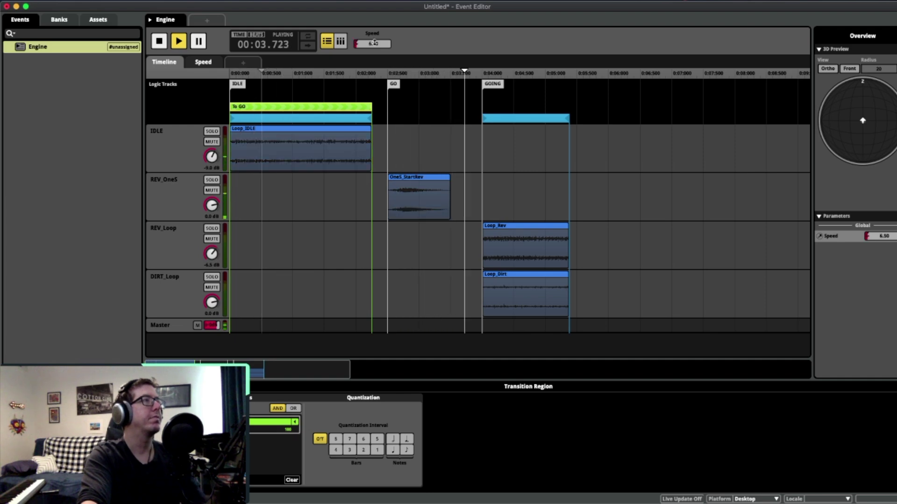
{"action": "key", "text": "space"}
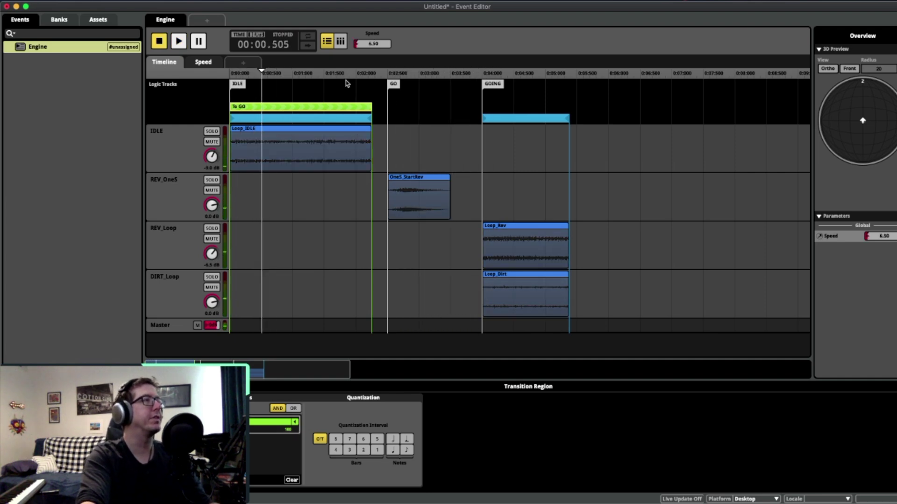
Step: Give the To GO region a transition timeline of about 0.26 s, crossfading a source region on IDLE into a destination region on REV_OneS
{"action": "left_click", "coordinate": [351, 90]}
{"action": "double_click", "coordinate": [356, 109]}
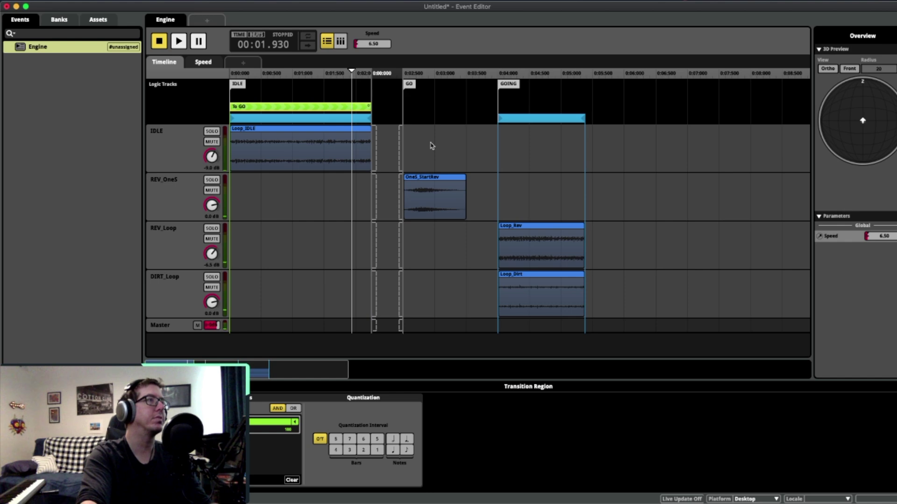
{"action": "scroll", "coordinate": [428, 144], "scroll_direction": "up", "scroll_amount": 5}
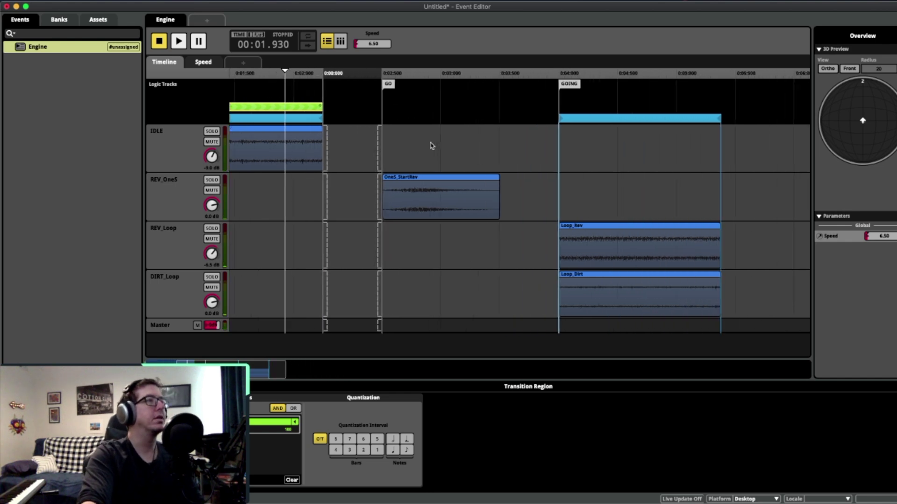
{"action": "scroll", "coordinate": [341, 128], "scroll_direction": "up", "scroll_amount": 3}
{"action": "scroll", "coordinate": [342, 128], "scroll_direction": "up", "scroll_amount": 1}
{"action": "scroll", "coordinate": [342, 129], "scroll_direction": "left", "scroll_amount": 3}
{"action": "left_click_drag", "start_coordinate": [350, 142], "coordinate": [419, 153]}
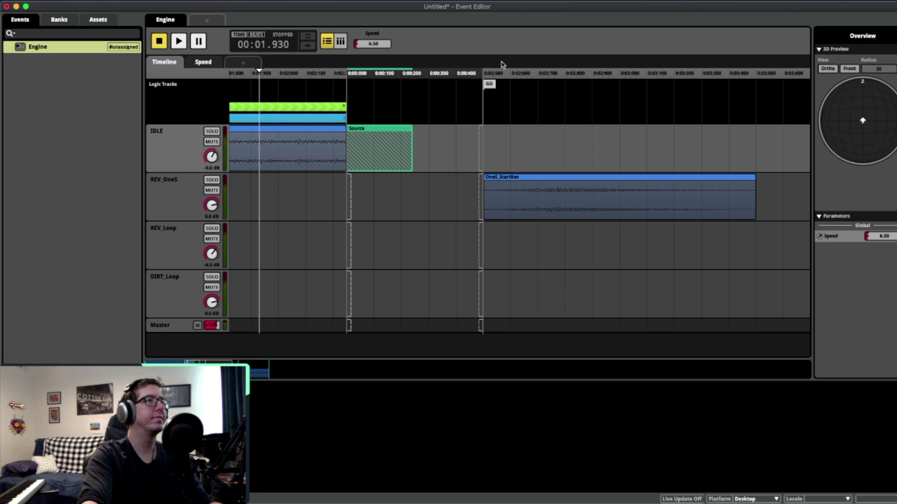
{"action": "left_click_drag", "start_coordinate": [482, 73], "coordinate": [425, 75]}
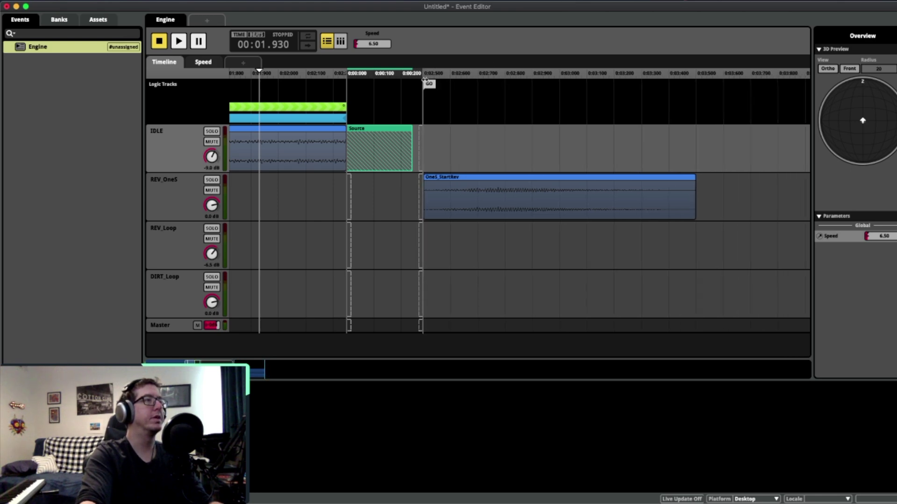
{"action": "left_click_drag", "start_coordinate": [417, 203], "coordinate": [374, 202]}
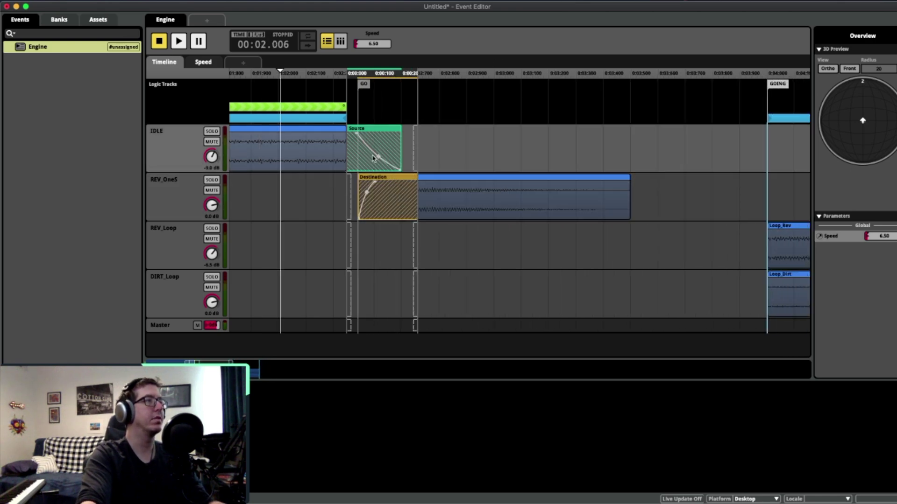
Step: Reset Speed to 0, play the event, and raise Speed to 26 to listen to the crossfade from idle into the rev
{"action": "key", "text": "space"}
{"action": "key", "text": "space"}
{"action": "key", "text": "space"}
{"action": "key", "text": "space"}
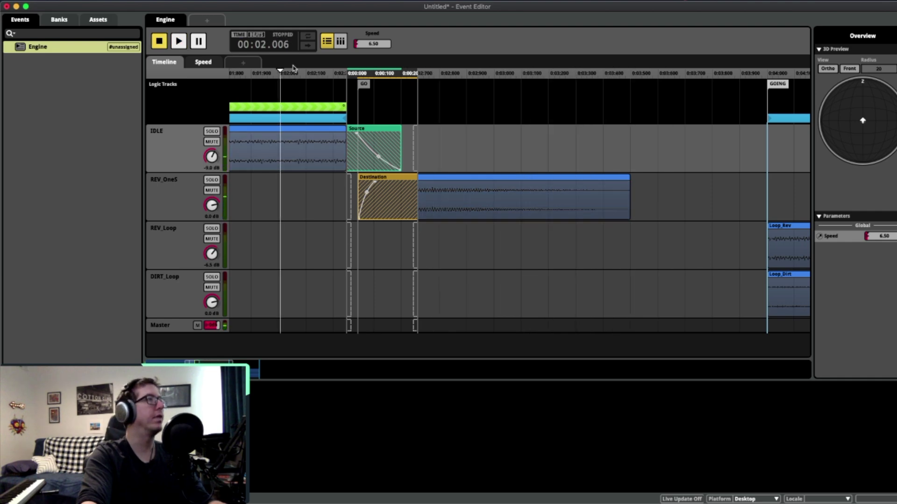
{"action": "left_click_drag", "start_coordinate": [379, 43], "coordinate": [379, 75]}
{"action": "key", "text": "space"}
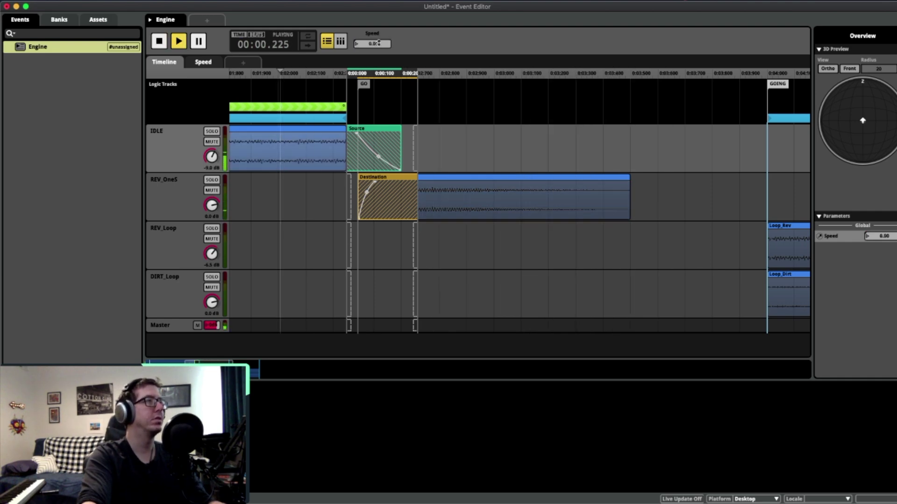
{"action": "left_click_drag", "start_coordinate": [379, 43], "coordinate": [379, 23]}
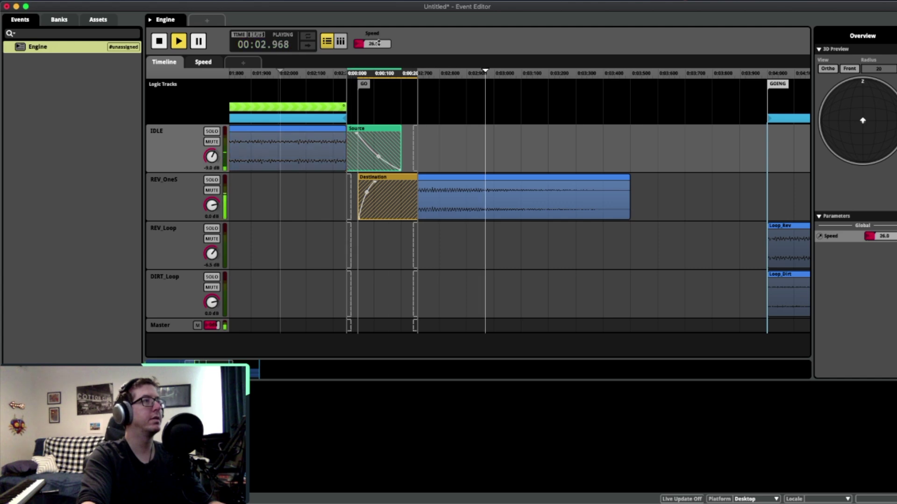
{"action": "key", "text": "space"}
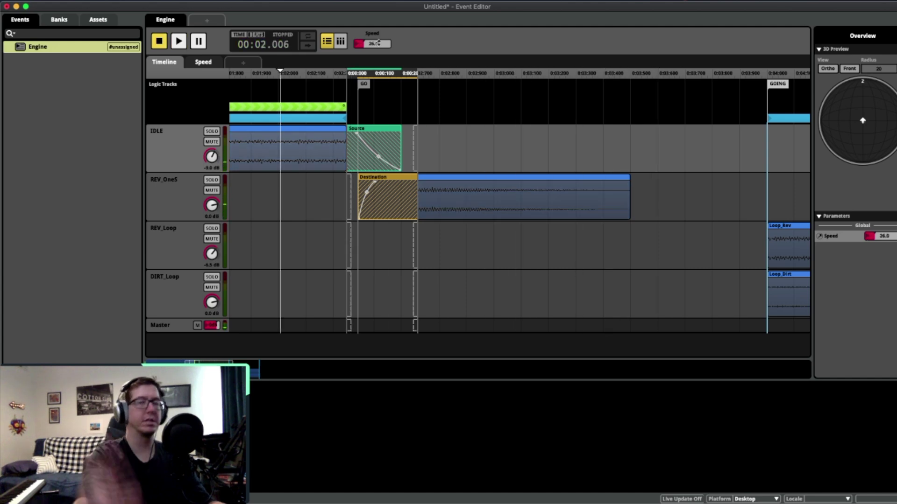
Step: Add a transition marker at 00:02.877 over the OneS_StartRev clip and set its destination to the GOING marker
{"action": "left_click", "coordinate": [335, 122]}
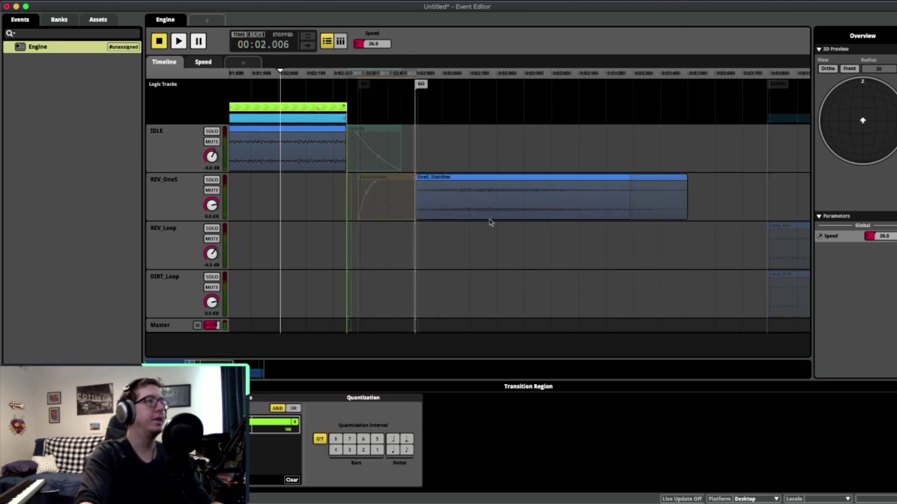
{"action": "scroll", "coordinate": [490, 221], "scroll_direction": "down", "scroll_amount": 5}
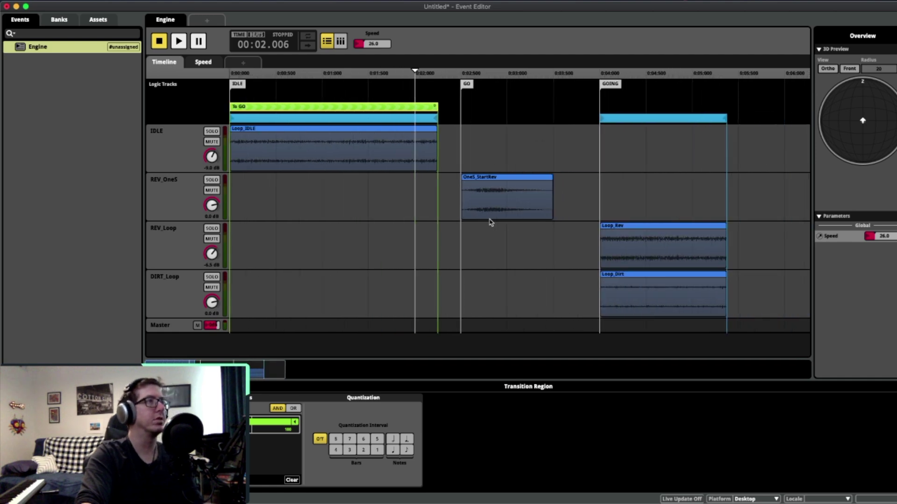
{"action": "left_click", "coordinate": [389, 73]}
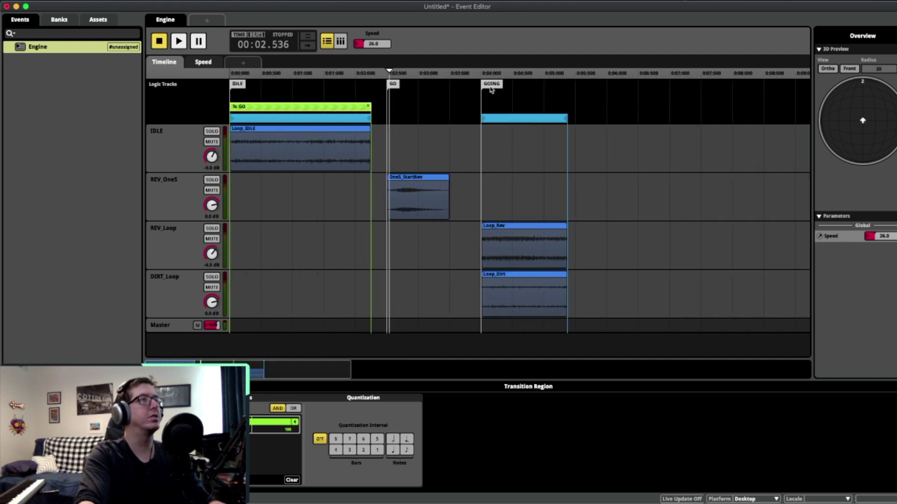
{"action": "left_click", "coordinate": [411, 88]}
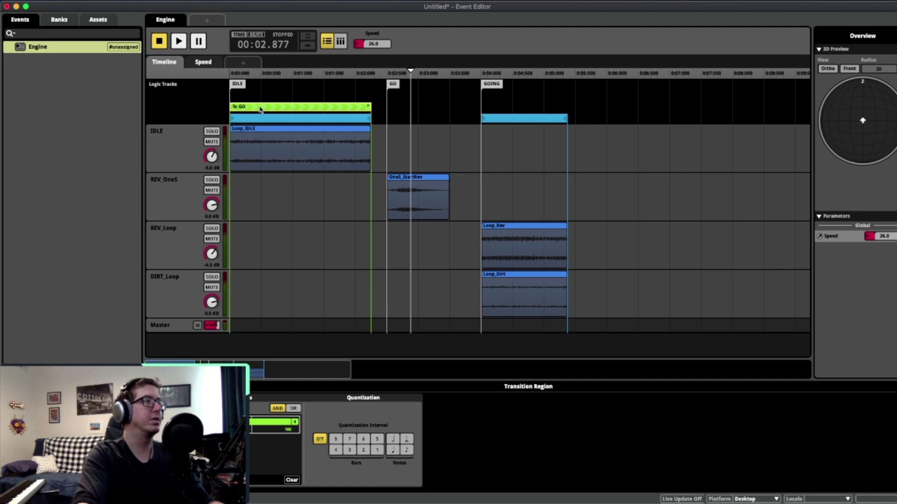
{"action": "right_click", "coordinate": [410, 124]}
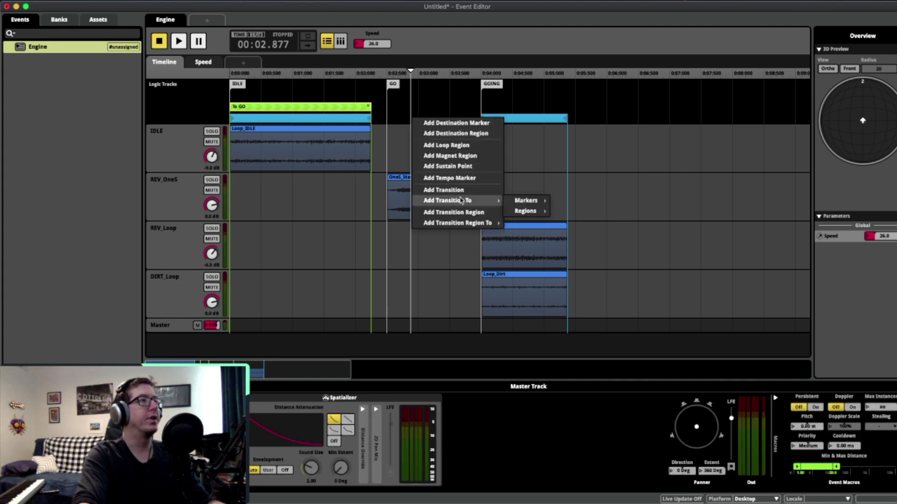
{"action": "left_click", "coordinate": [456, 189]}
{"action": "right_click", "coordinate": [422, 118]}
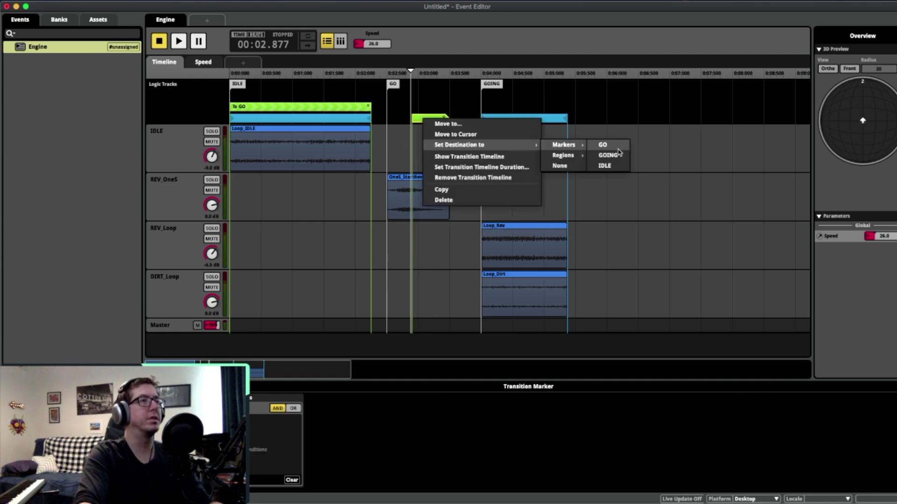
{"action": "left_click", "coordinate": [617, 157]}
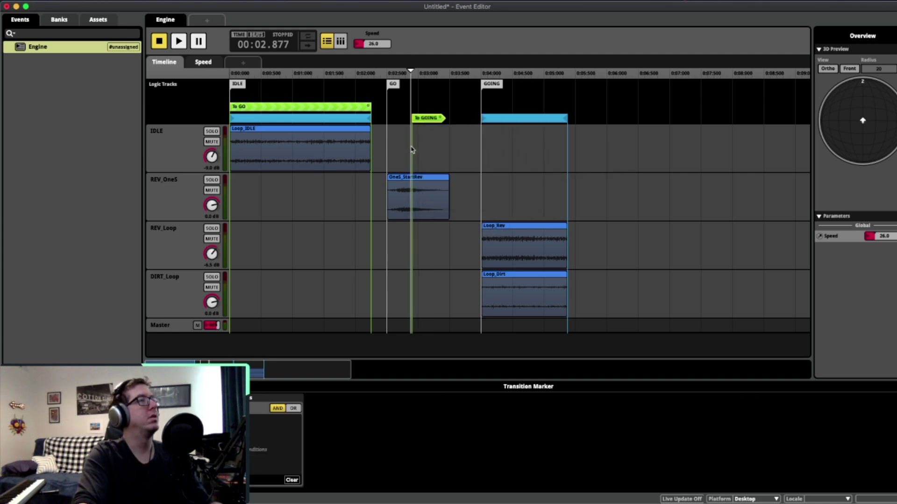
Step: Move the To GOING transition marker onto its own logic track, about 0.3 s after the GO marker
{"action": "scroll", "coordinate": [386, 88], "scroll_direction": "right", "scroll_amount": 1}
{"action": "scroll", "coordinate": [386, 89], "scroll_direction": "left", "scroll_amount": 1}
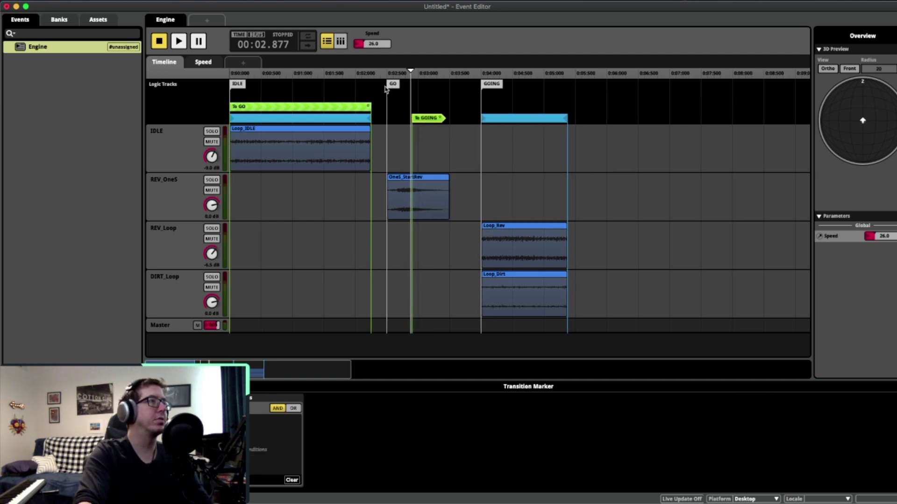
{"action": "scroll", "coordinate": [386, 89], "scroll_direction": "up", "scroll_amount": 3}
{"action": "scroll", "coordinate": [387, 88], "scroll_direction": "right", "scroll_amount": 2}
{"action": "double_click", "coordinate": [276, 108]}
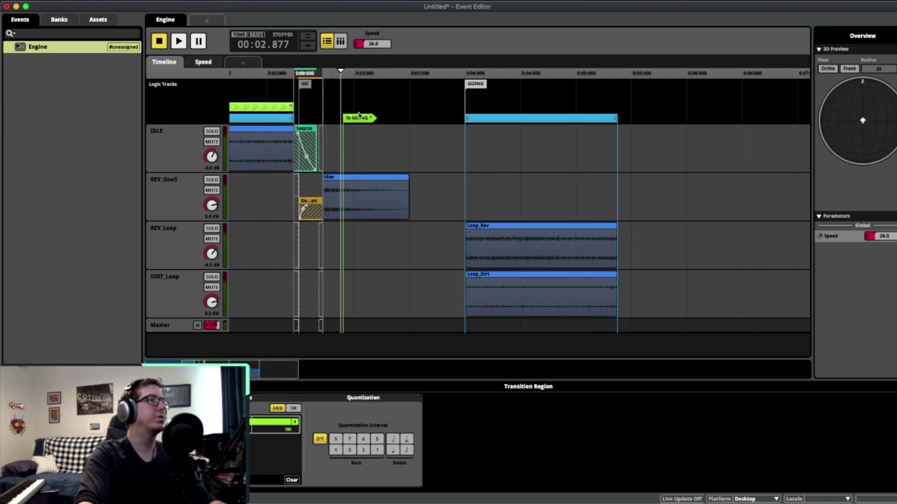
{"action": "mouse_move", "coordinate": [359, 121]}
{"action": "left_mouse_down"}
{"action": "mouse_move", "coordinate": [308, 120]}
{"action": "mouse_move", "coordinate": [364, 115]}
{"action": "left_mouse_up"}
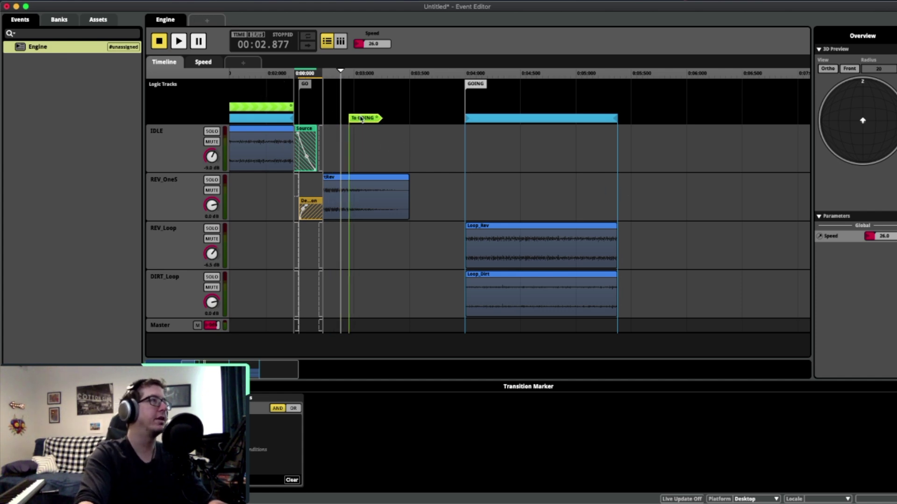
{"action": "mouse_move", "coordinate": [362, 118]}
{"action": "left_mouse_down"}
{"action": "mouse_move", "coordinate": [340, 121]}
{"action": "mouse_move", "coordinate": [371, 123]}
{"action": "mouse_move", "coordinate": [341, 125]}
{"action": "mouse_move", "coordinate": [364, 128]}
{"action": "left_mouse_up"}
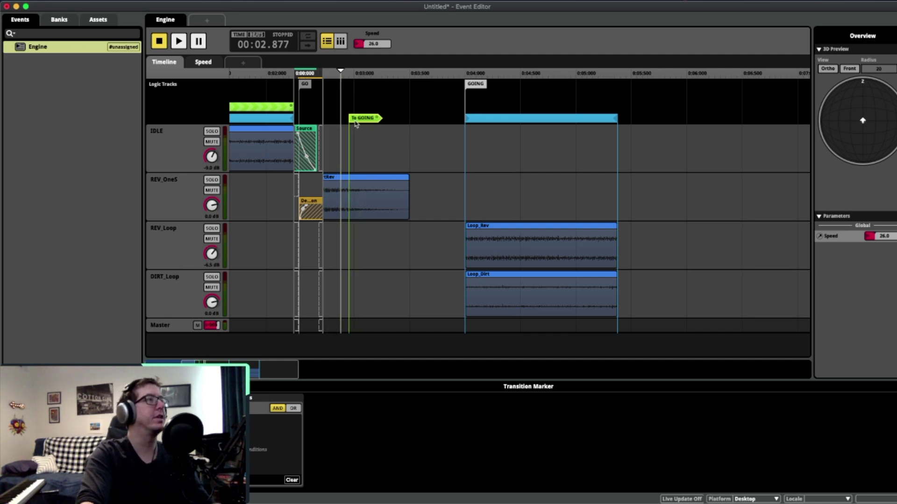
{"action": "left_click_drag", "start_coordinate": [364, 119], "coordinate": [316, 119]}
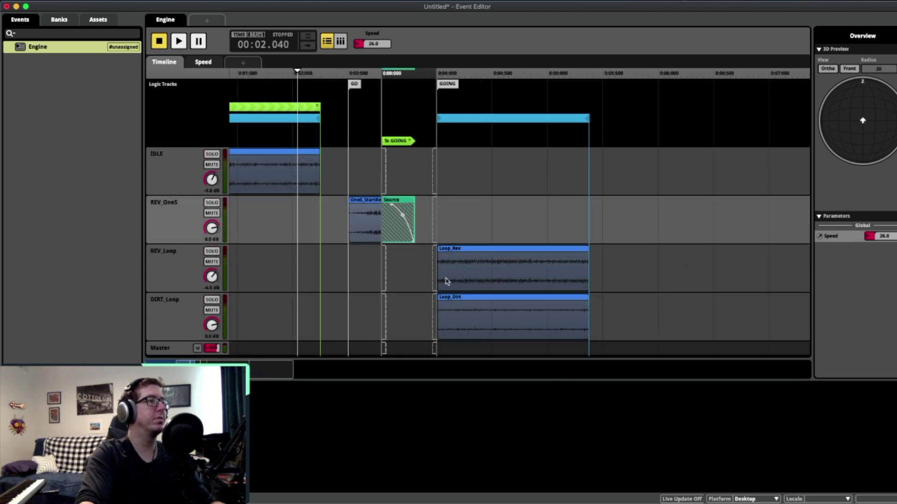
Step: Crossfade the shortened REV_OneS source into destination regions on REV_Loop and DIRT_Loop, and shorten the To GOING transition timeline slightly
{"action": "left_click_drag", "start_coordinate": [431, 272], "coordinate": [388, 275]}
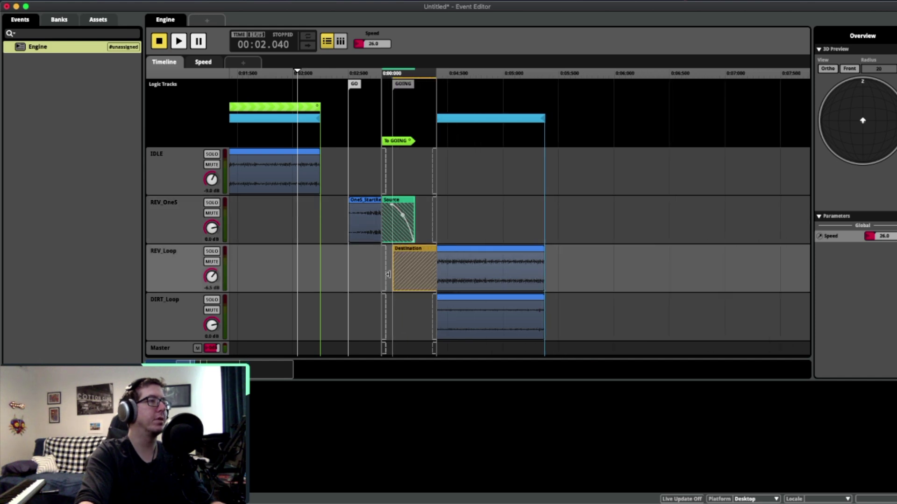
{"action": "left_click_drag", "start_coordinate": [430, 317], "coordinate": [393, 324]}
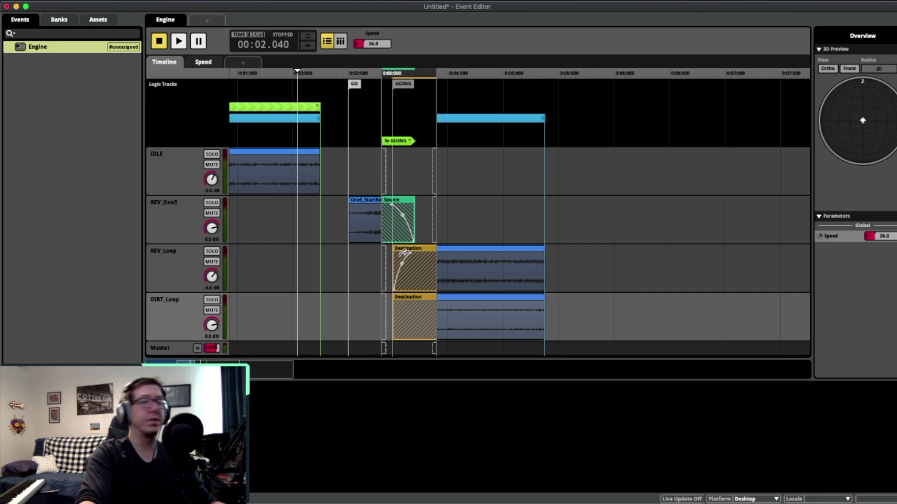
{"action": "left_click_drag", "start_coordinate": [414, 222], "coordinate": [401, 222]}
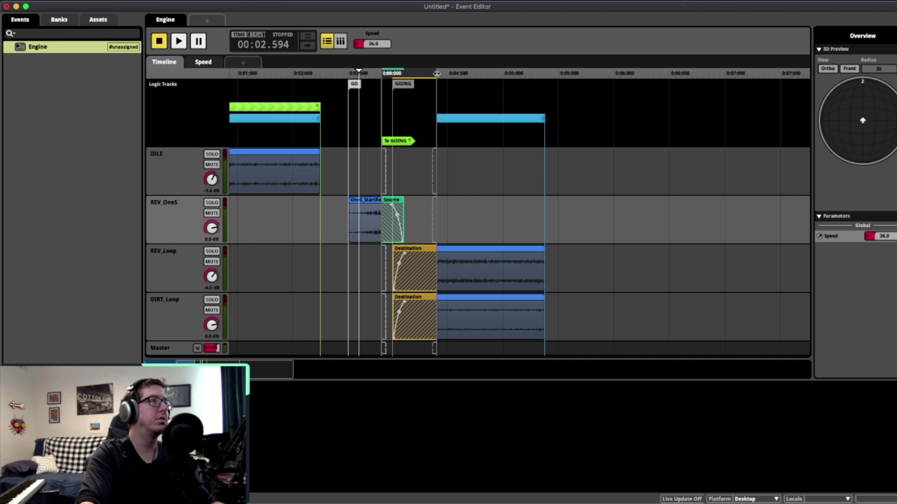
{"action": "left_click_drag", "start_coordinate": [435, 73], "coordinate": [431, 73]}
Step: Play the event repeatedly, raising Speed to 33 on the last pass and resetting it to 0, to audition the idle-to-rev-to-driving transitions
{"action": "key", "text": "space"}
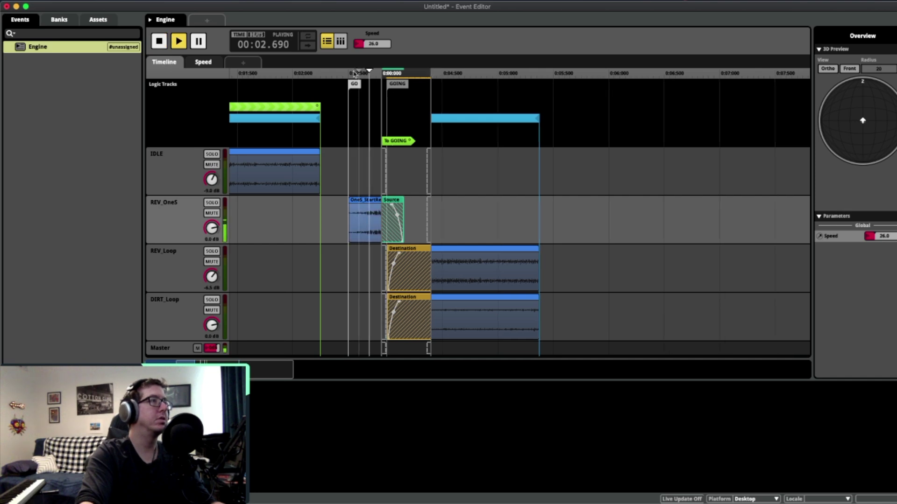
{"action": "key", "text": "space"}
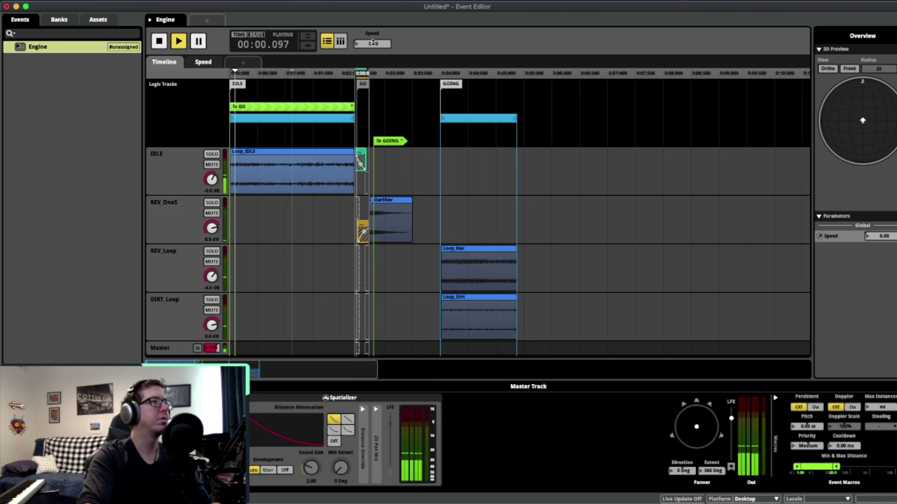
{"action": "left_click_drag", "start_coordinate": [358, 43], "coordinate": [374, 43]}
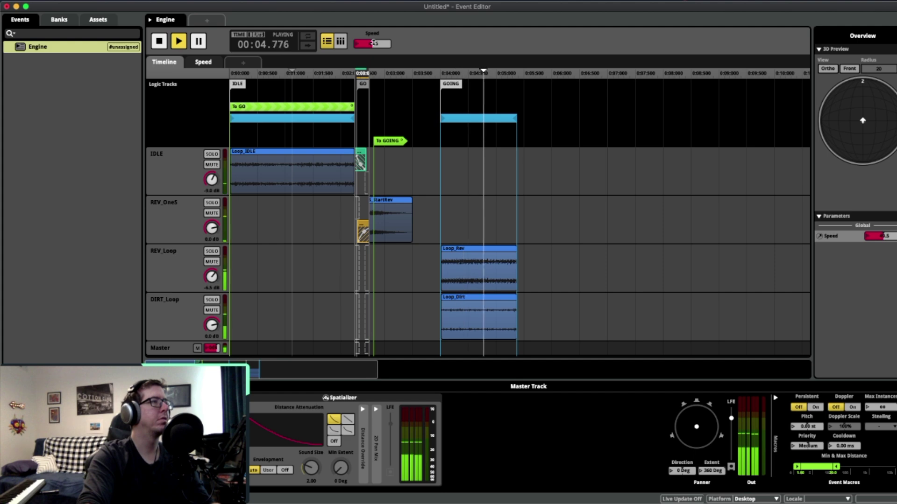
{"action": "key", "text": "space"}
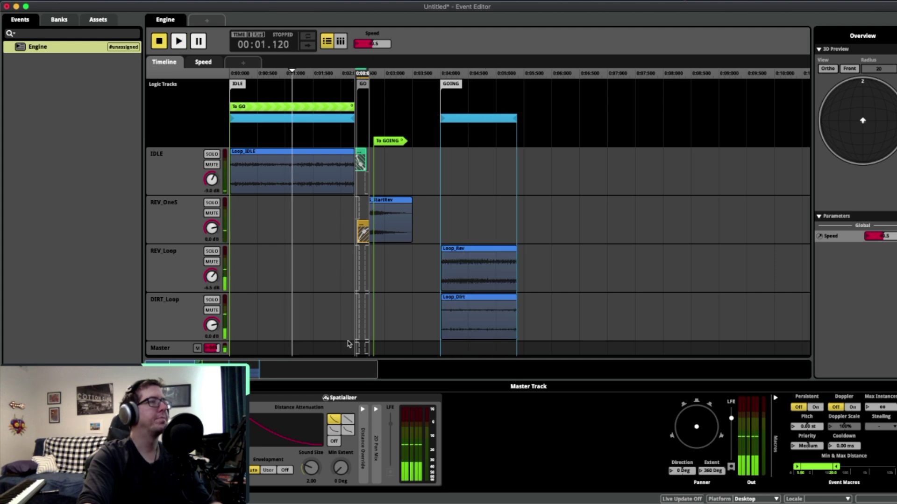
{"action": "left_click", "coordinate": [343, 108]}
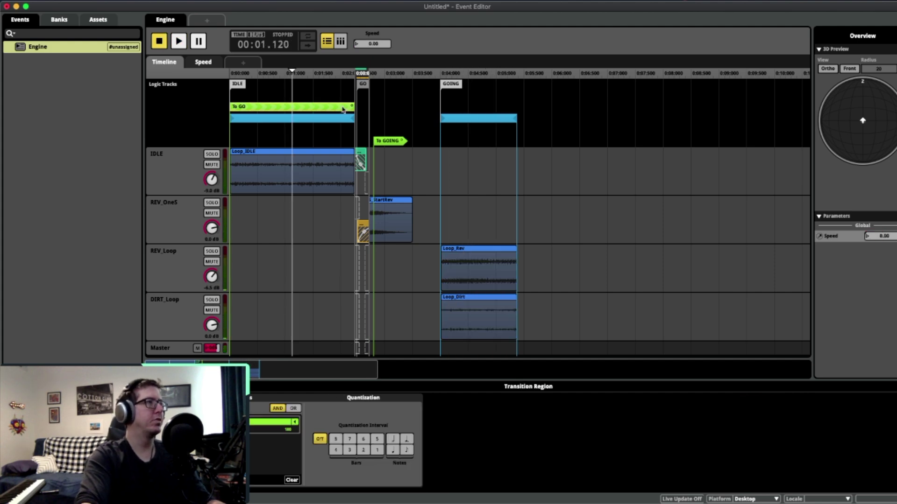
{"action": "left_click", "coordinate": [275, 71]}
{"action": "key", "text": "space"}
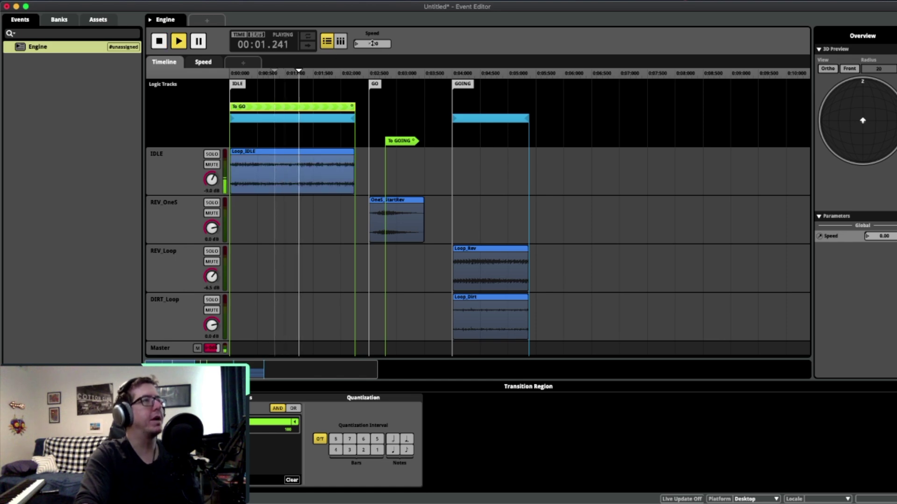
{"action": "left_click_drag", "start_coordinate": [360, 43], "coordinate": [374, 44]}
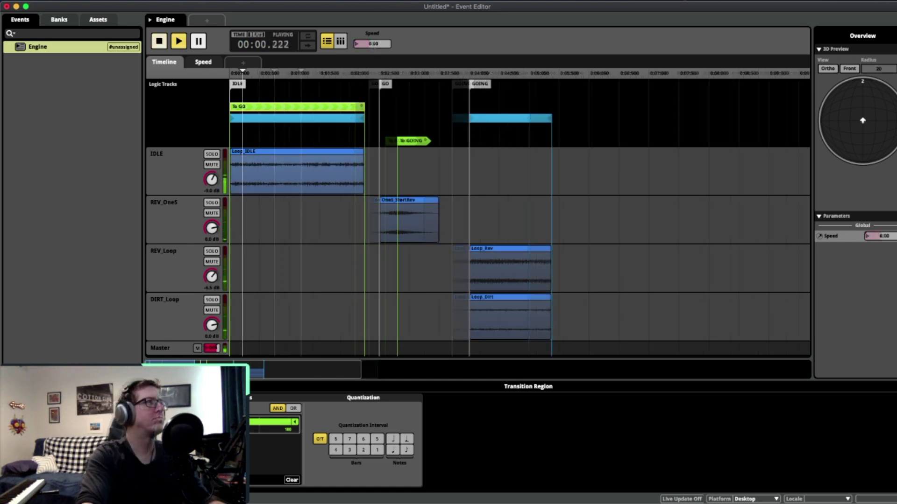
{"action": "left_click_drag", "start_coordinate": [374, 44], "coordinate": [374, 43]}
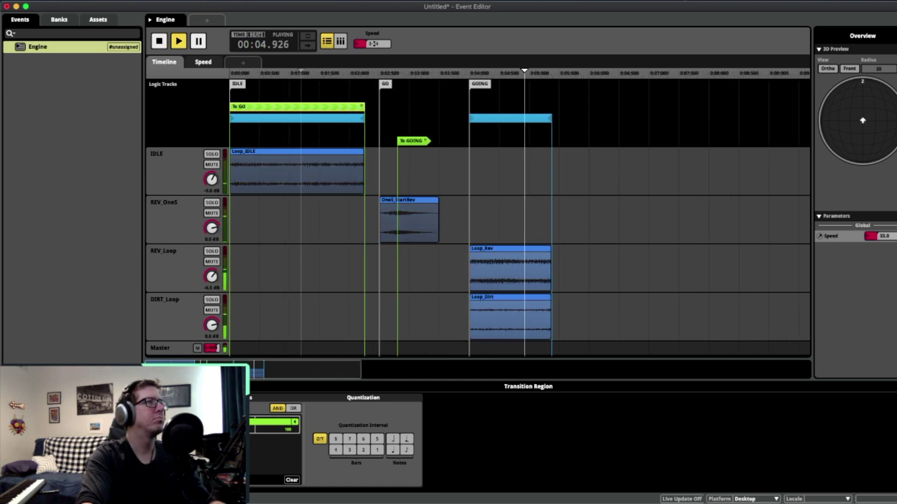
{"action": "key", "text": "space"}
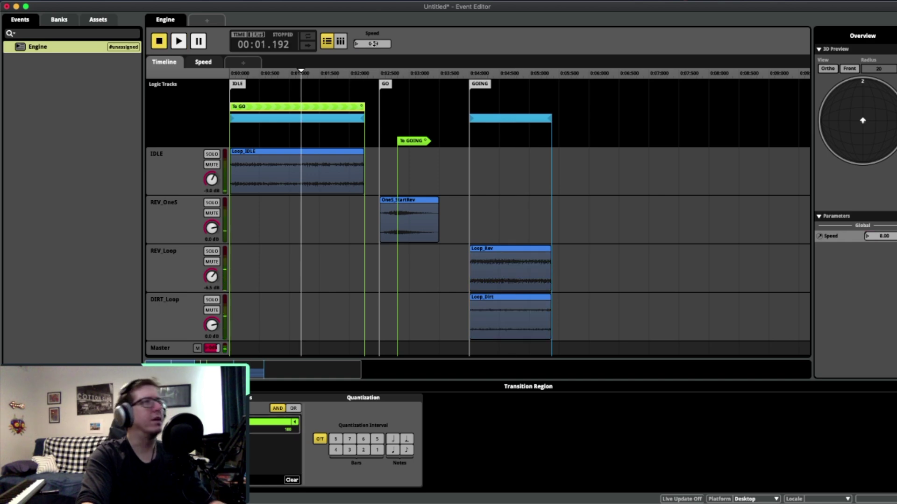
Step: Add a transition region spanning the loop region at the GOING marker and set its destination to the IDLE marker
{"action": "left_click", "coordinate": [486, 124]}
{"action": "left_click", "coordinate": [484, 116]}
{"action": "left_click", "coordinate": [470, 74]}
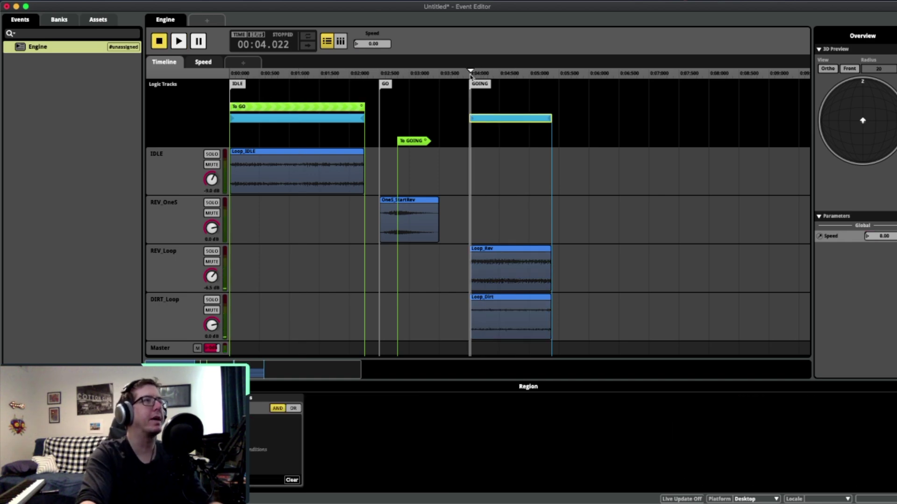
{"action": "left_click", "coordinate": [470, 74]}
{"action": "right_click", "coordinate": [478, 113]}
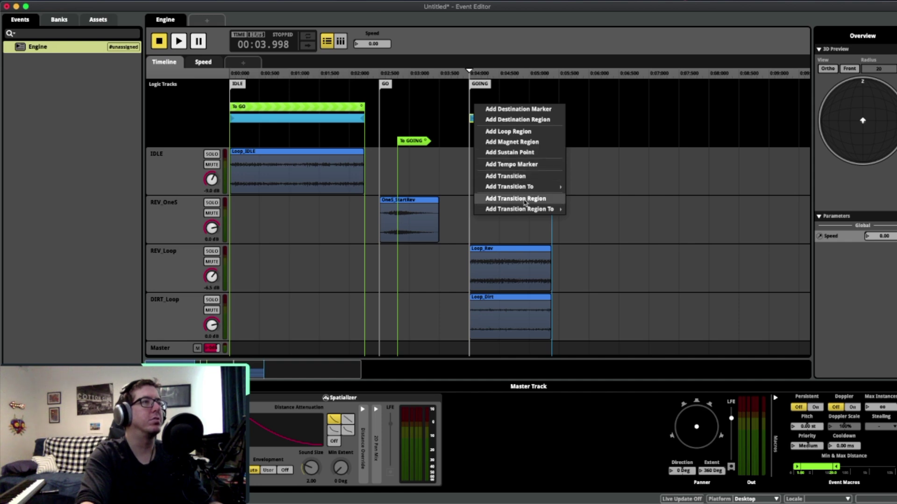
{"action": "left_click", "coordinate": [524, 201]}
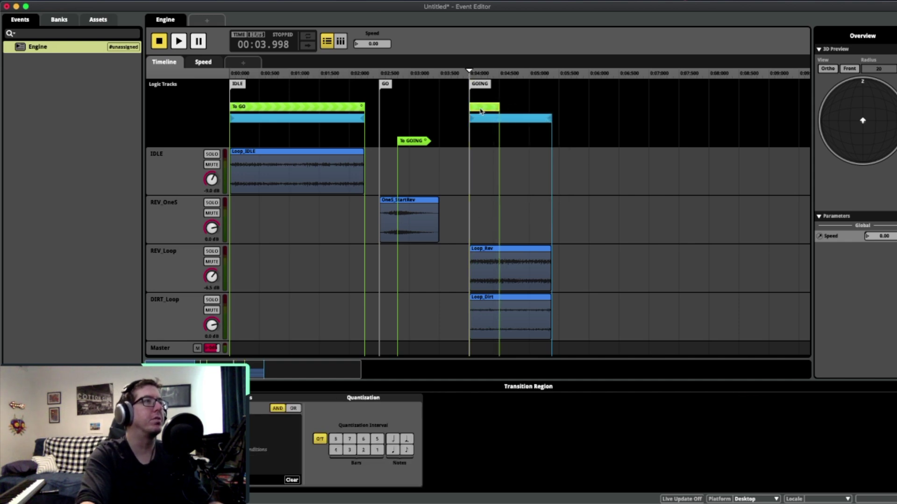
{"action": "right_click", "coordinate": [514, 109]}
{"action": "mouse_move", "coordinate": [560, 145]}
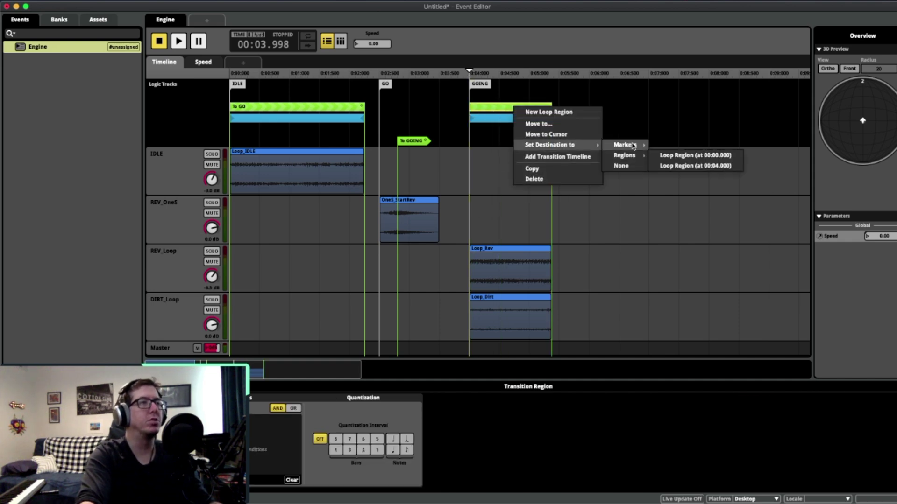
{"action": "mouse_move", "coordinate": [631, 145]}
{"action": "left_click", "coordinate": [683, 165]}
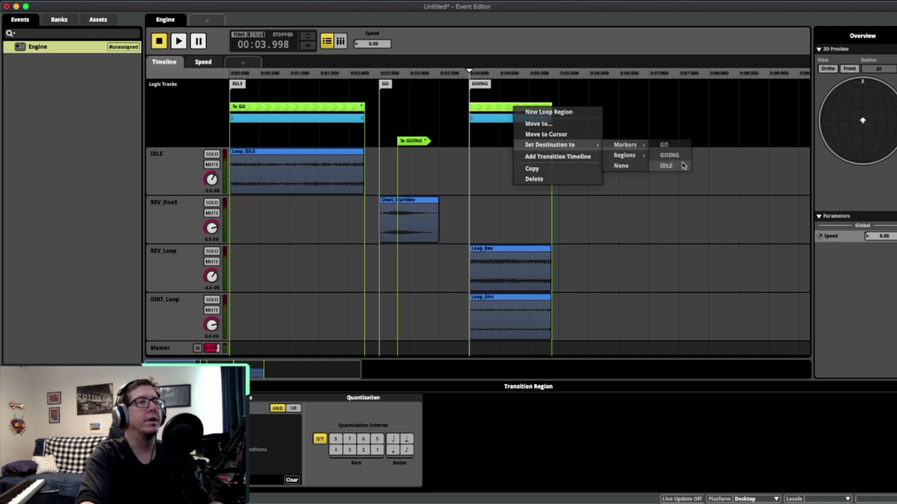
Step: Add a Speed parameter condition covering the low end of the range to the To IDLE transition region
{"action": "left_click", "coordinate": [180, 480]}
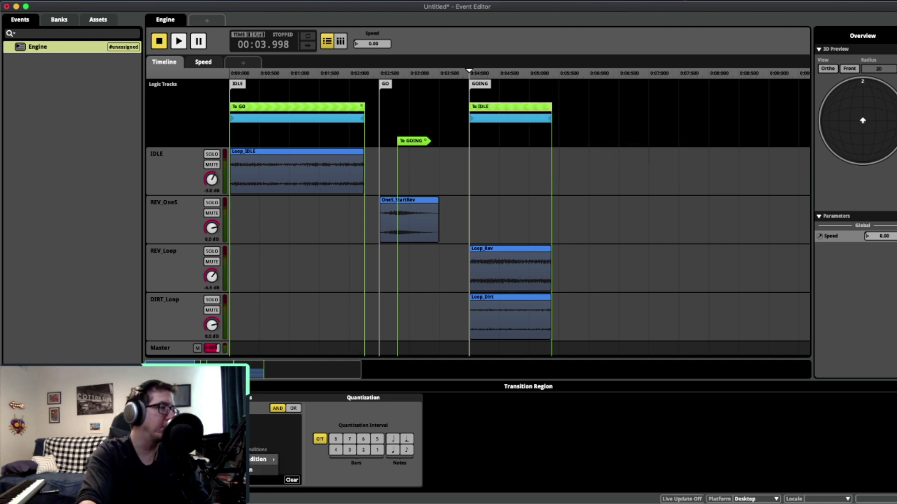
{"action": "mouse_move", "coordinate": [266, 460]}
{"action": "left_click", "coordinate": [294, 465]}
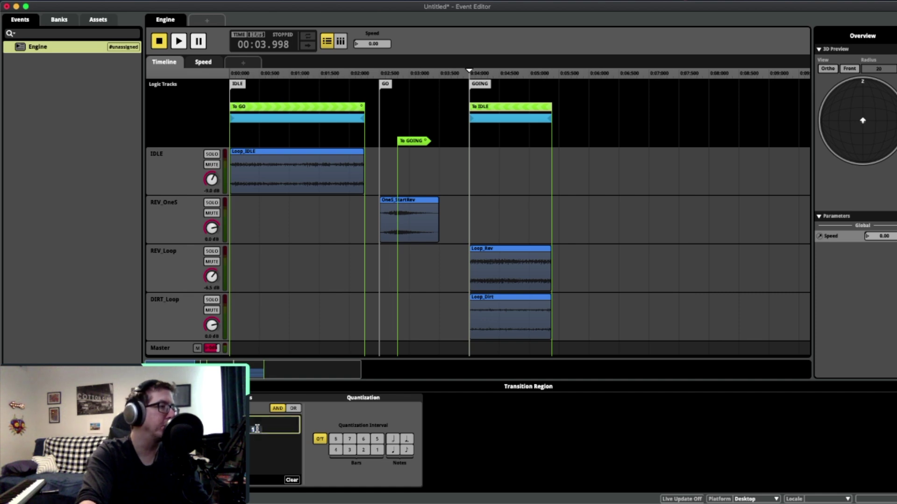
{"action": "key", "text": "Return"}
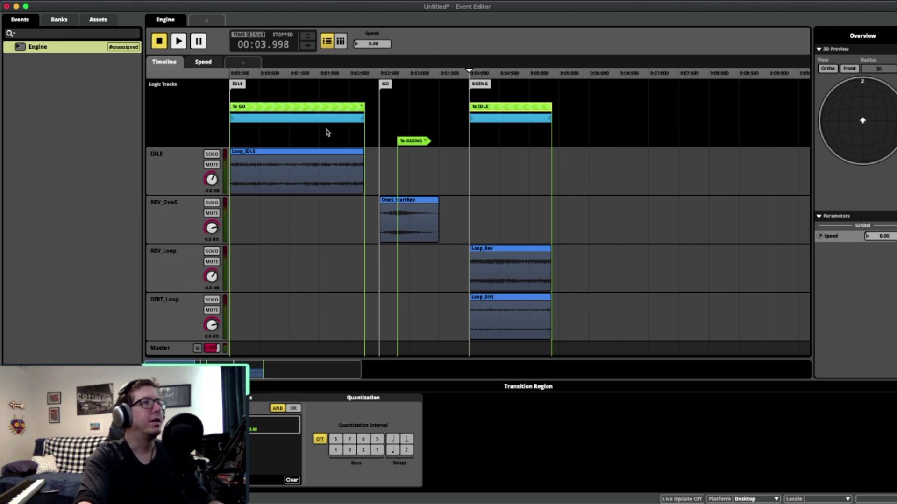
Step: Give To IDLE a transition timeline about 0.65 s long, crossfading REV_Loop and DIRT_Loop sources into an IDLE destination
{"action": "double_click", "coordinate": [520, 110]}
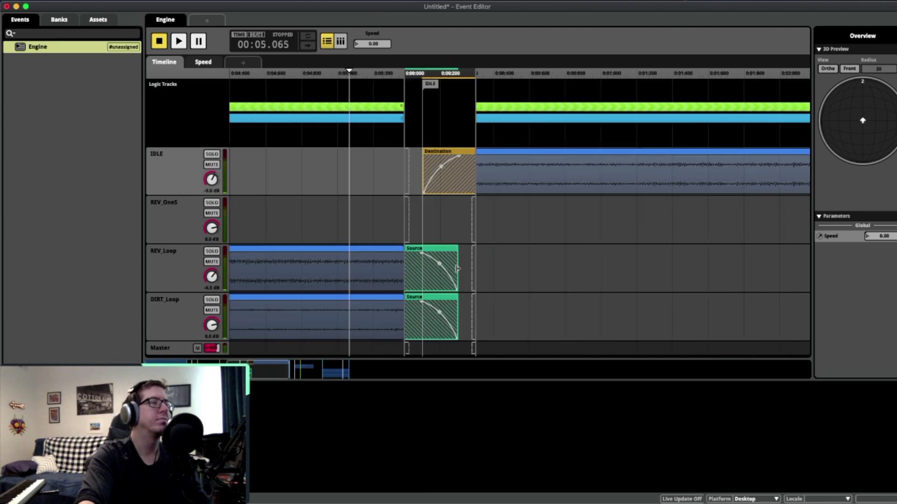
{"action": "key", "text": "space"}
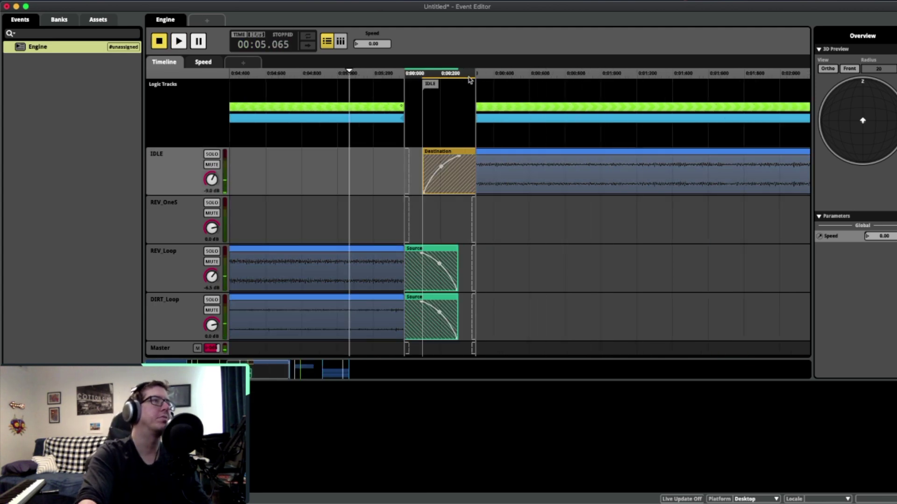
{"action": "left_click_drag", "start_coordinate": [473, 73], "coordinate": [519, 74]}
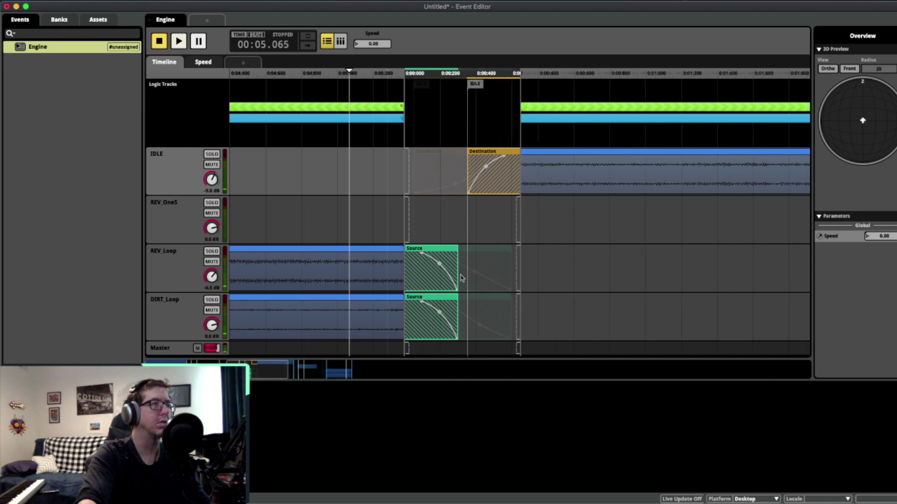
Step: Play the event from the start of the idle loop, raise Speed to 29 and return it to 0 to audition the full cycle
{"action": "key", "text": "space"}
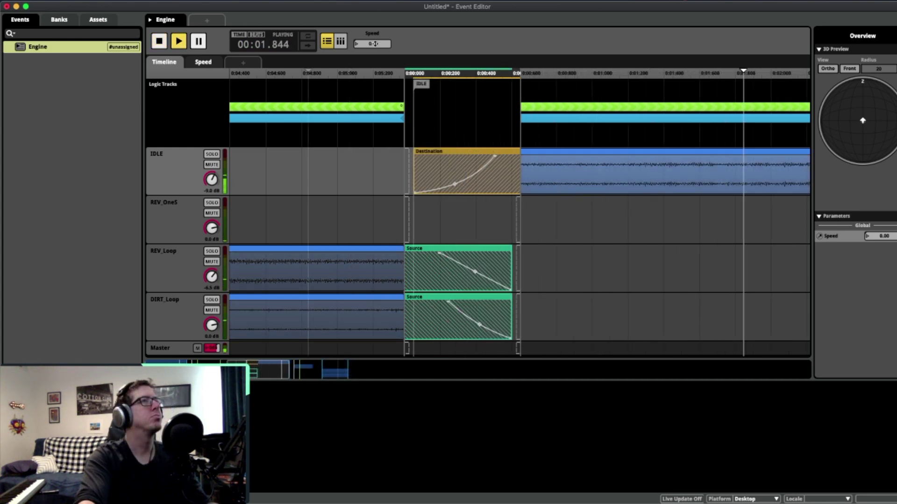
{"action": "double_click", "coordinate": [542, 107]}
{"action": "left_click", "coordinate": [246, 73]}
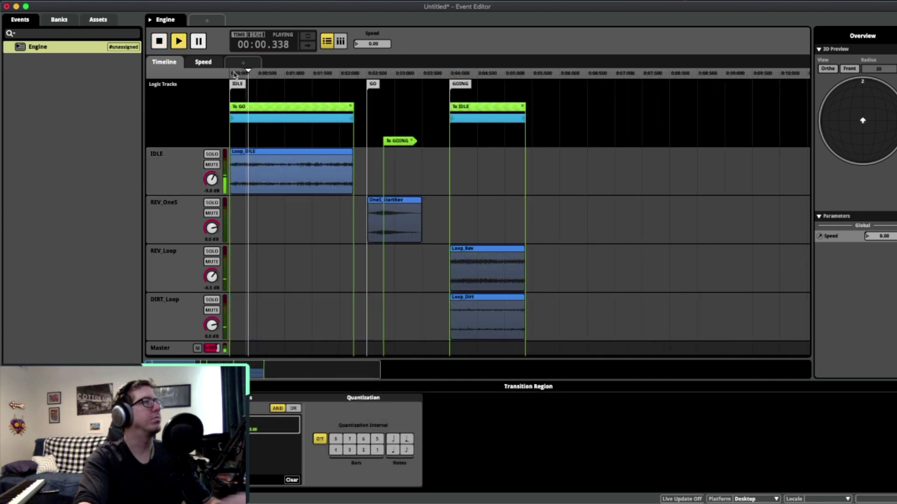
{"action": "key", "text": "space"}
{"action": "left_click", "coordinate": [232, 73]}
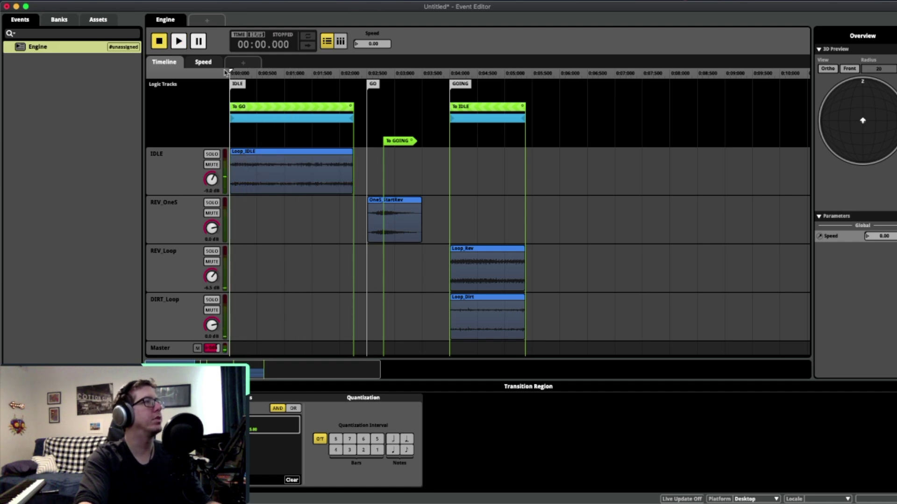
{"action": "key", "text": "space"}
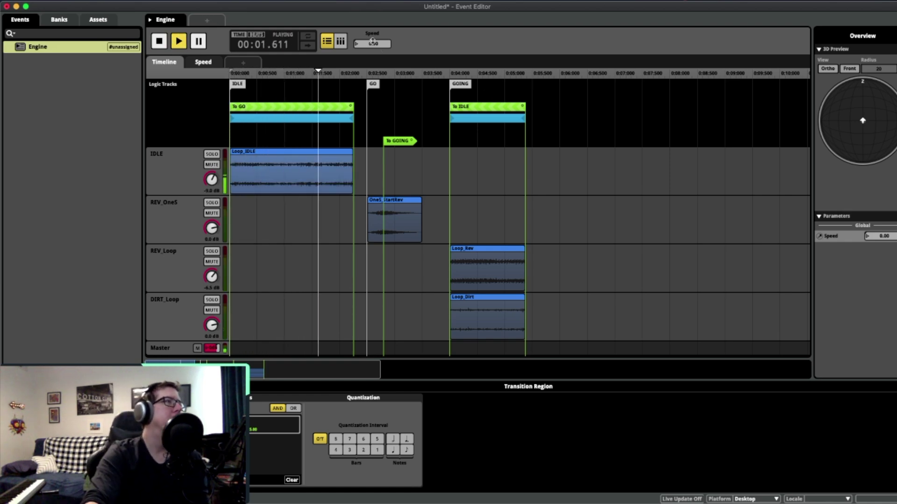
{"action": "left_click_drag", "start_coordinate": [372, 45], "coordinate": [372, 39]}
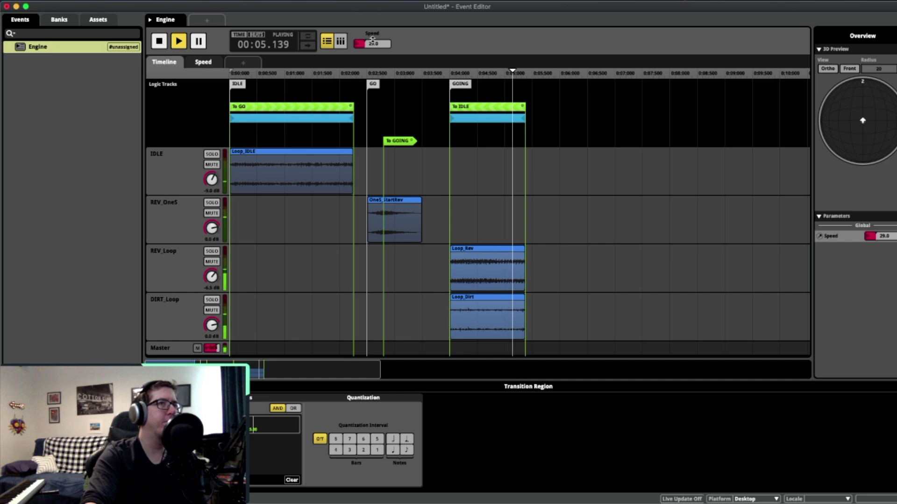
{"action": "left_click_drag", "start_coordinate": [372, 40], "coordinate": [374, 47]}
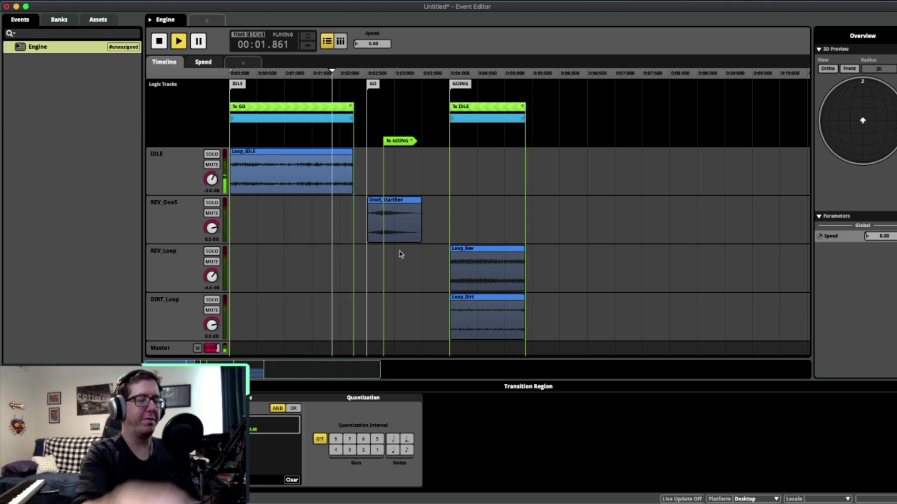
{"action": "key", "text": "space"}
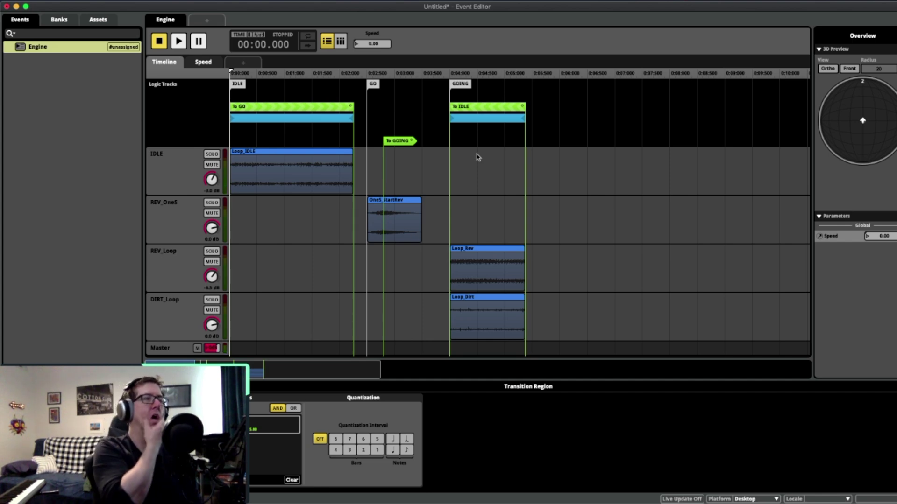
Step: Mute the DIRT_Loop track and play from the idle loop while raising Speed to hear the engine without dirt
{"action": "left_click", "coordinate": [292, 75]}
{"action": "left_click", "coordinate": [600, 318]}
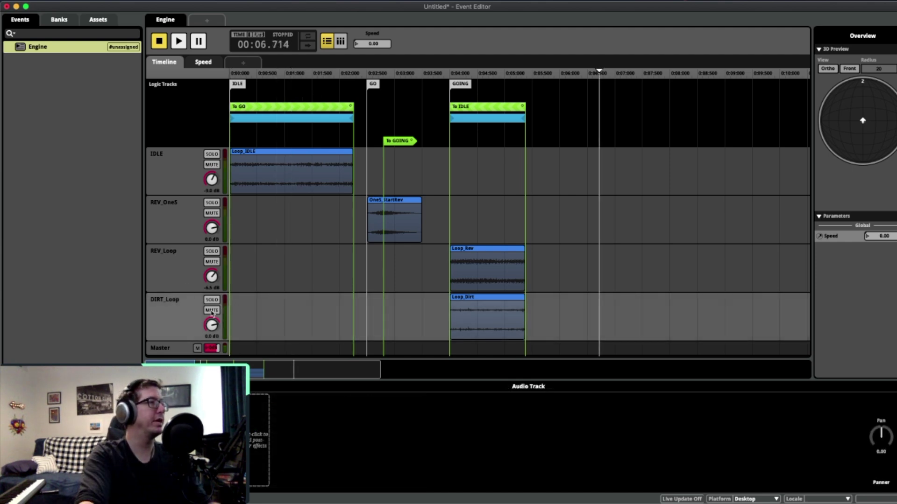
{"action": "left_click", "coordinate": [309, 74]}
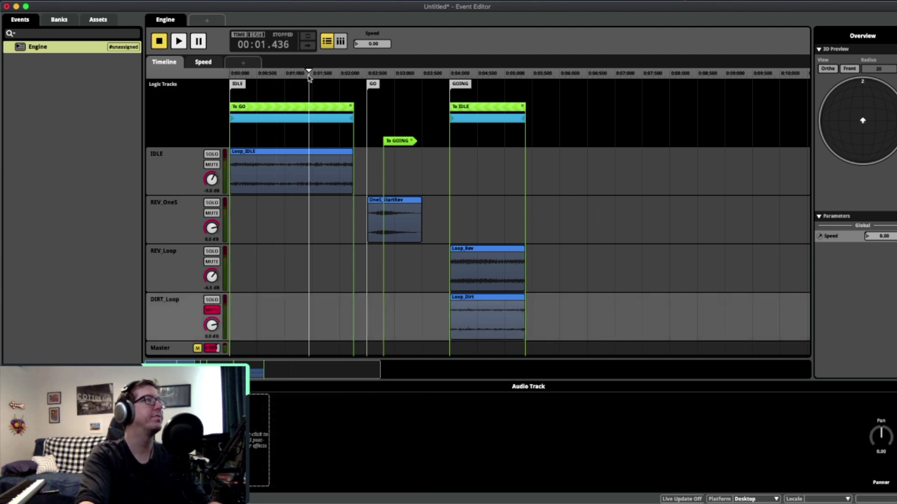
{"action": "key", "text": "space"}
{"action": "mouse_move", "coordinate": [376, 44]}
{"action": "left_mouse_down"}
{"action": "mouse_move", "coordinate": [375, 24]}
{"action": "mouse_move", "coordinate": [374, 43]}
{"action": "left_mouse_up"}
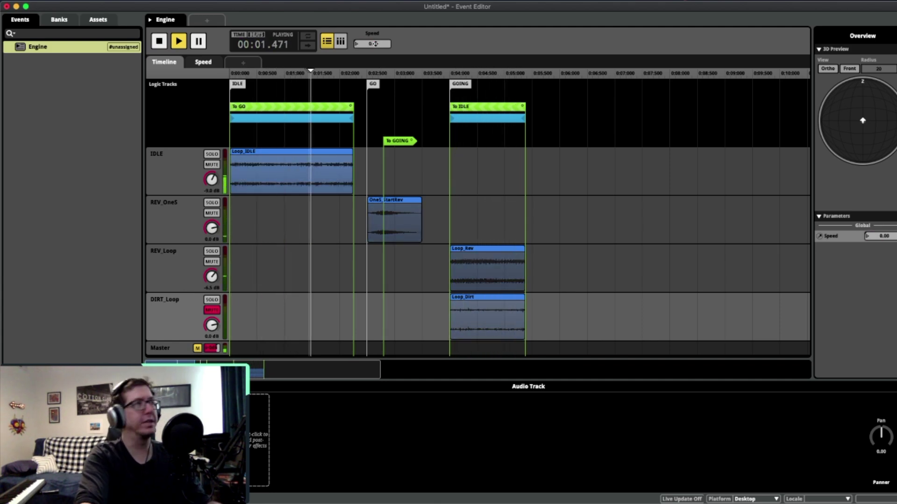
{"action": "left_click_drag", "start_coordinate": [374, 43], "coordinate": [376, 45]}
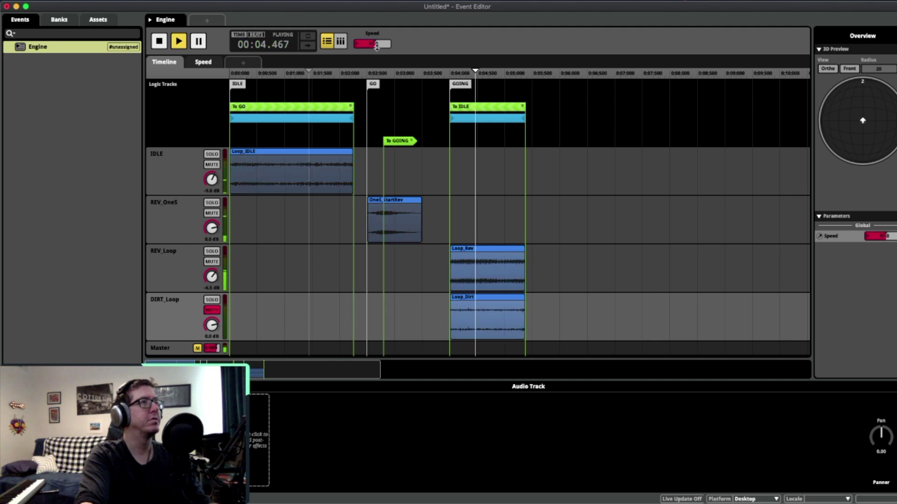
{"action": "key", "text": "space"}
Step: Add a parameter sheet for a new global parameter named Dirt Bool with values 0 and 1
{"action": "left_click", "coordinate": [537, 289]}
{"action": "scroll", "coordinate": [539, 291], "scroll_direction": "right", "scroll_amount": 1}
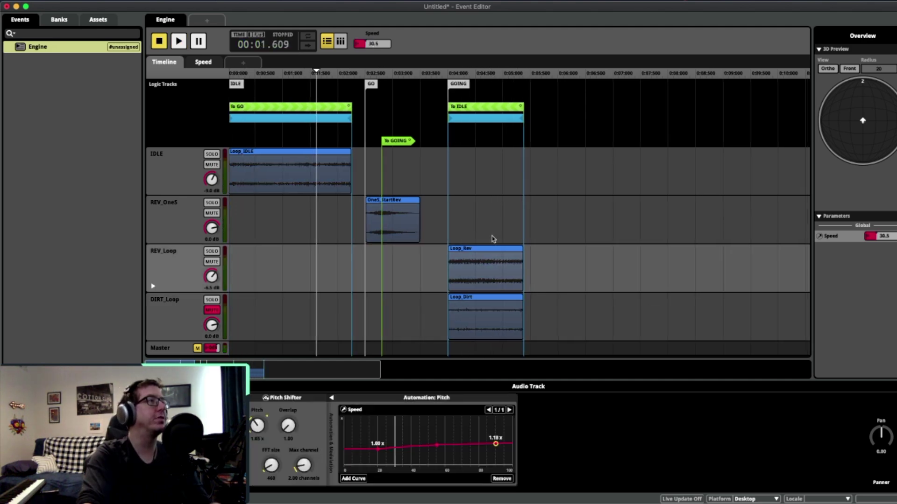
{"action": "left_click", "coordinate": [239, 65]}
{"action": "mouse_move", "coordinate": [248, 85]}
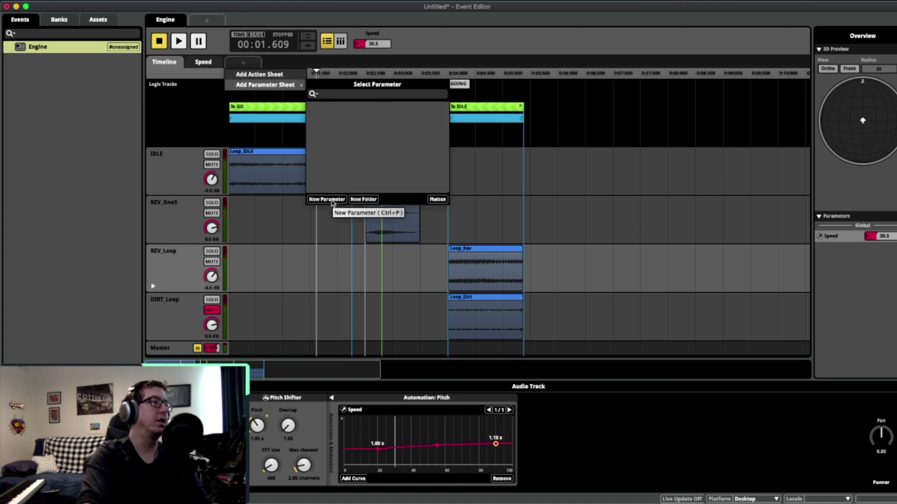
{"action": "left_click", "coordinate": [329, 200]}
{"action": "type", "text": "Di"}
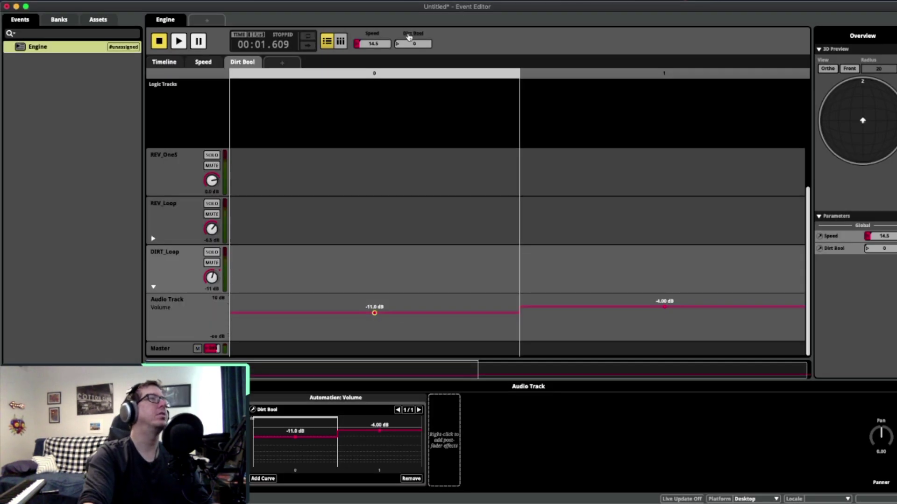
Step: Vary Dirt Bool during playback to audition the DIRT_Loop volume automation, return it to 0.00 and stop the event
{"action": "left_click", "coordinate": [408, 38]}
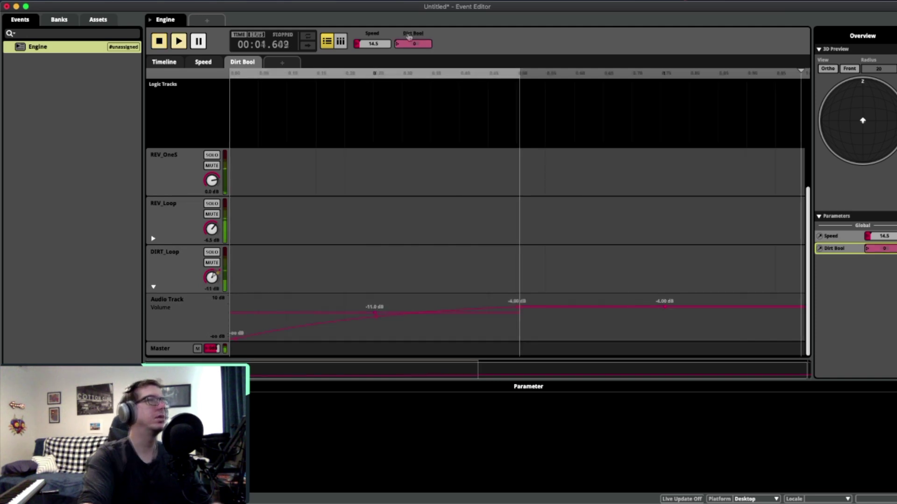
{"action": "mouse_move", "coordinate": [411, 43]}
{"action": "left_mouse_down"}
{"action": "mouse_move", "coordinate": [395, 44]}
{"action": "mouse_move", "coordinate": [414, 42]}
{"action": "left_mouse_up"}
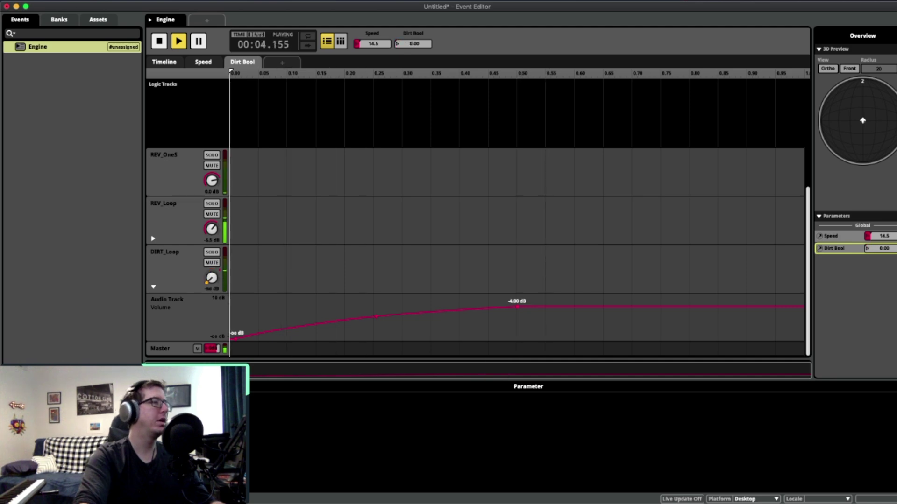
{"action": "key", "text": "space"}
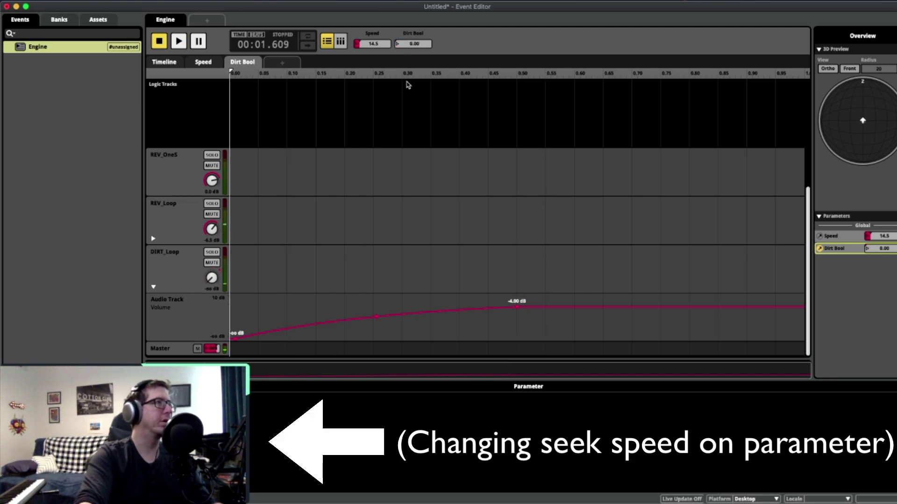
{"action": "key", "text": "space"}
{"action": "key", "text": "space"}
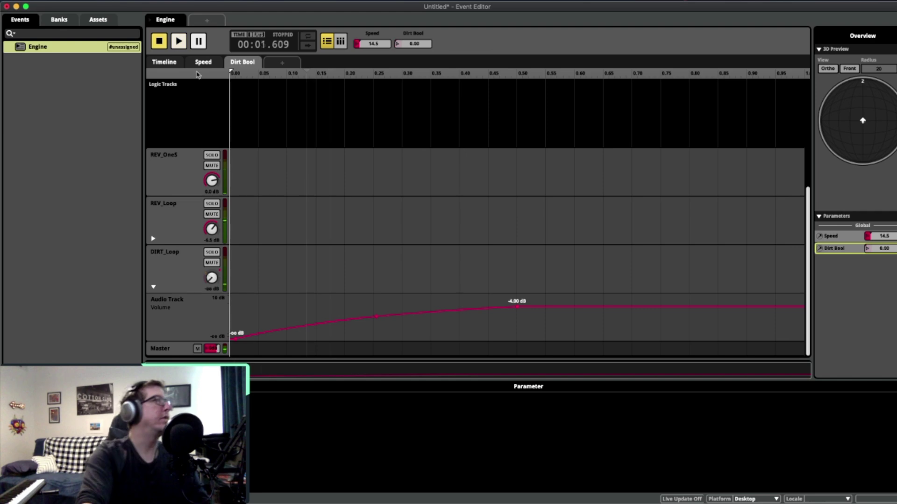
Step: Play the event on the timeline, raising Speed to about 16.5 and Dirt Bool to 1.00, and stop with both back at 0
{"action": "left_click", "coordinate": [172, 62]}
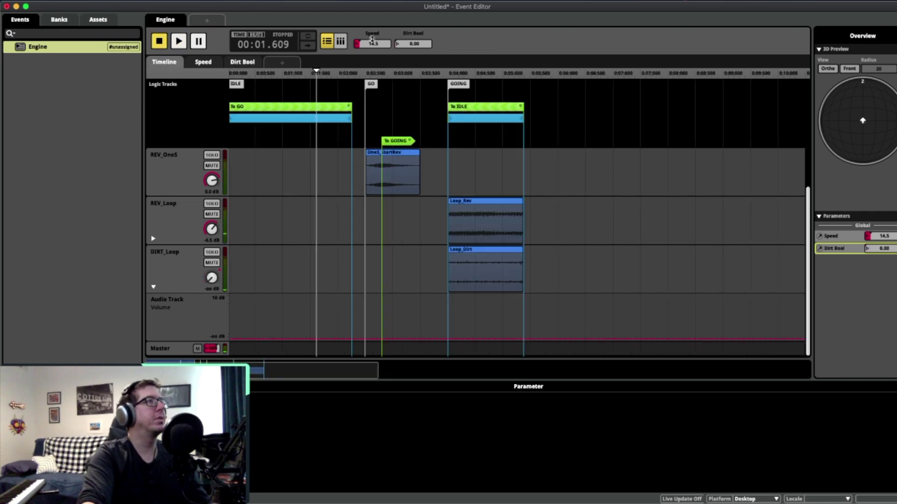
{"action": "key", "text": "space"}
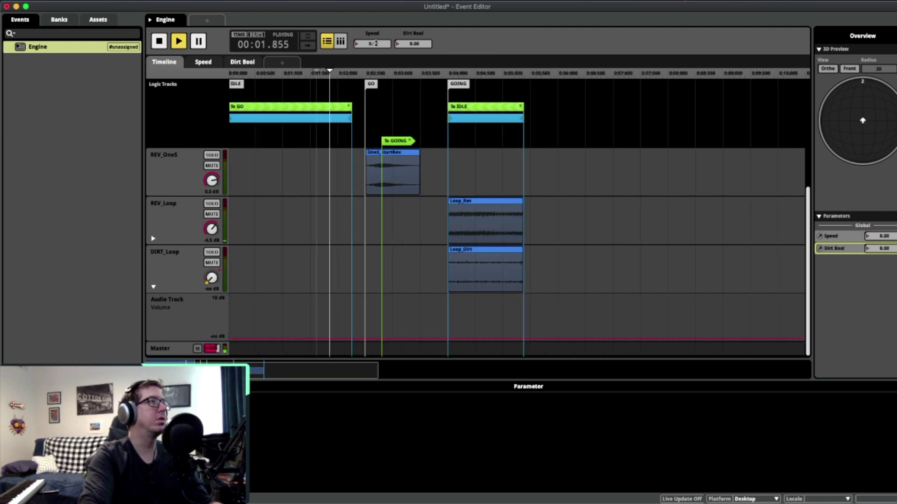
{"action": "left_click_drag", "start_coordinate": [376, 43], "coordinate": [376, 33]}
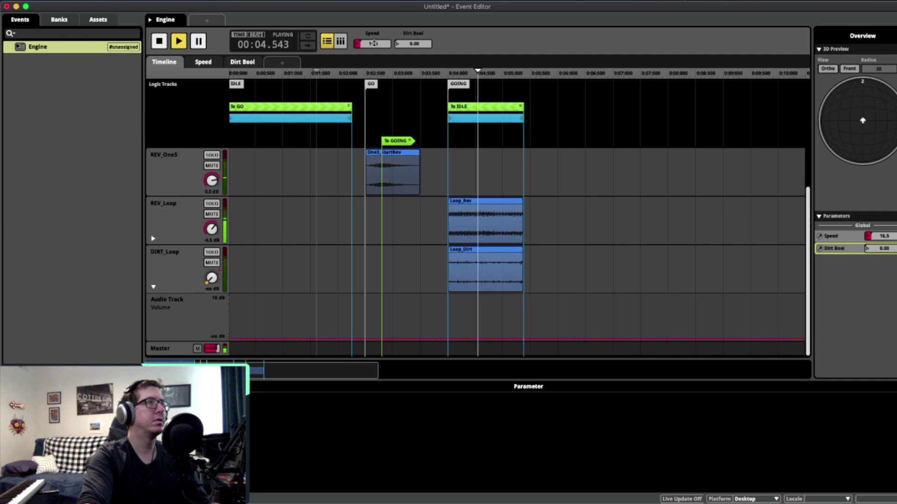
{"action": "left_click_drag", "start_coordinate": [378, 43], "coordinate": [417, 36]}
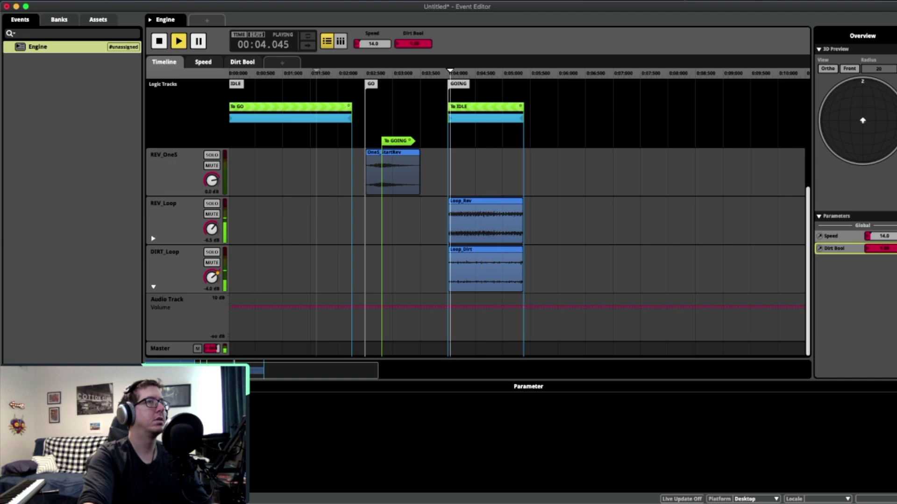
{"action": "key", "text": "space"}
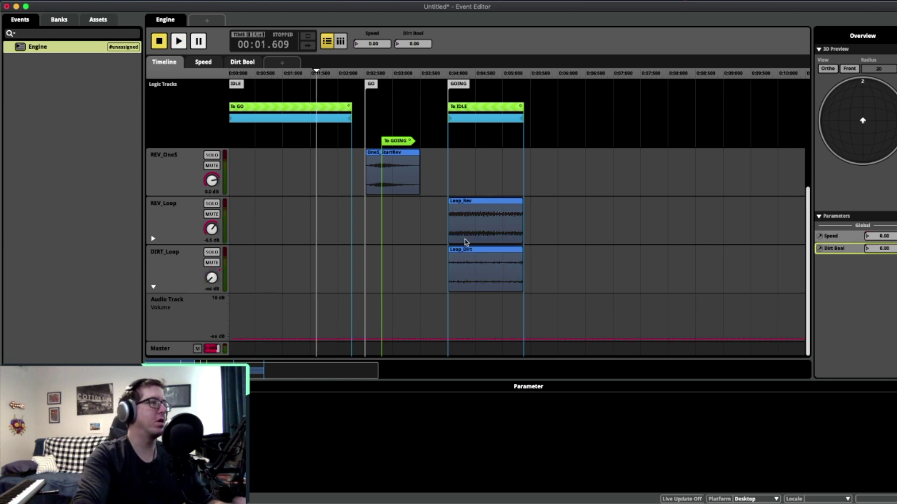
{"action": "scroll", "coordinate": [465, 242], "scroll_direction": "up", "scroll_amount": 2}
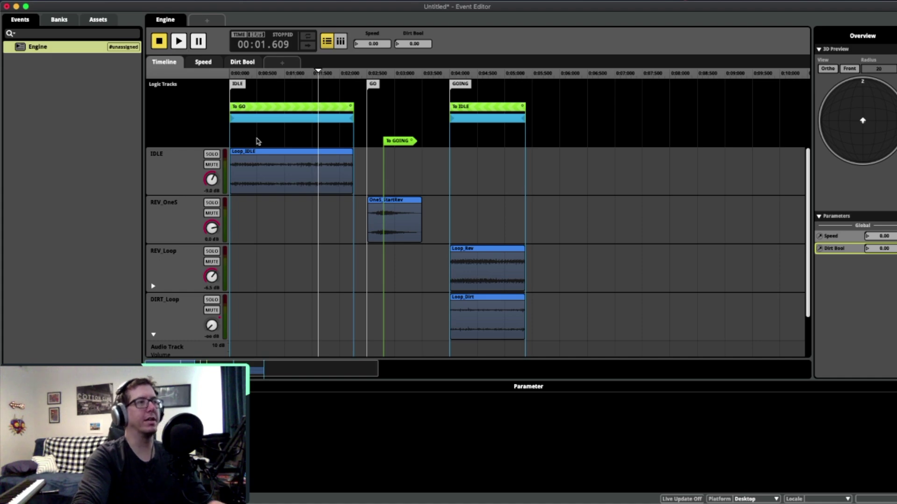